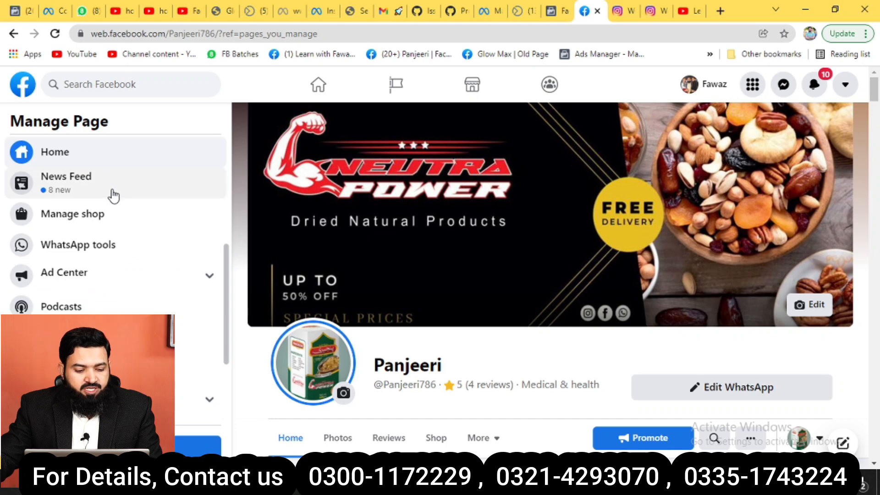
Scroll the Panjeeri Page's Manage Page sidebar to reveal its settings options.
scroll(112, 195, "down", 3)
Confirm in Templates and Tabs that Panjeeri uses the Shopping template, then return to the Page.
left_click(73, 409)
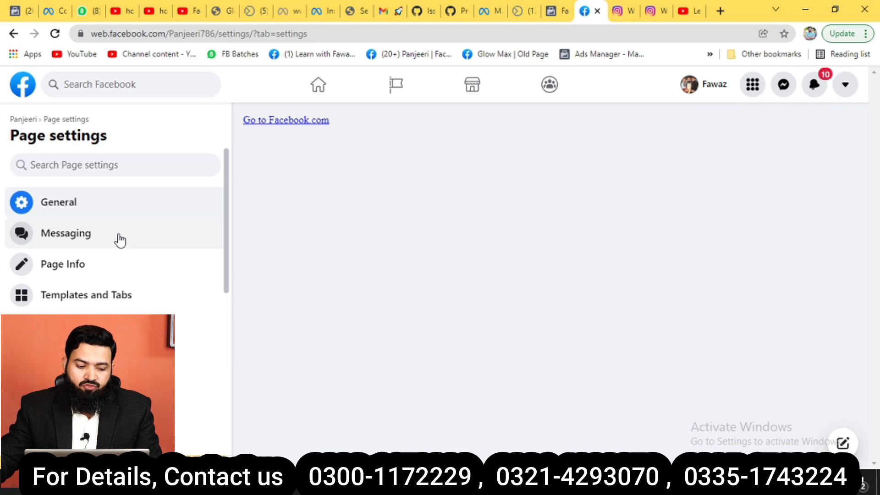
left_click(127, 298)
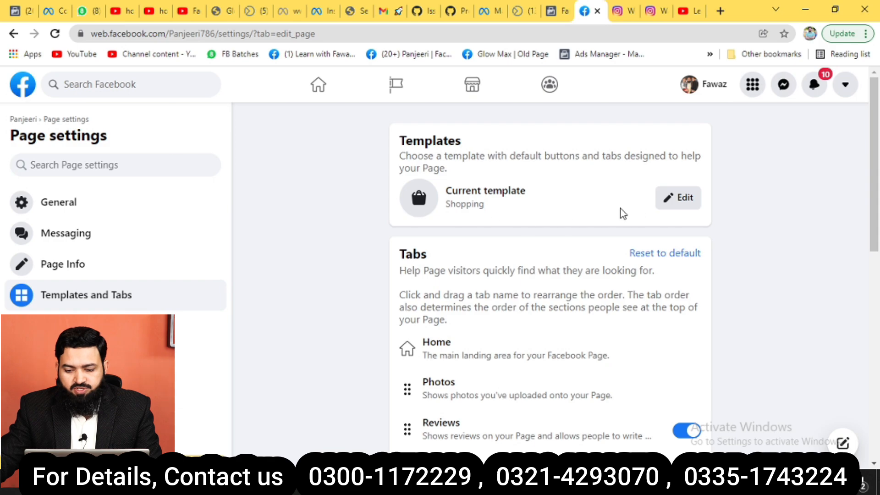
left_click(674, 202)
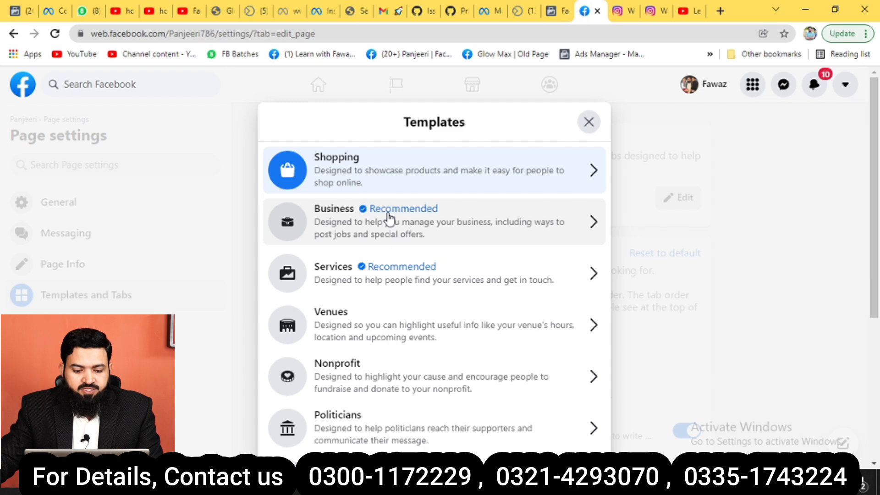
left_click(375, 173)
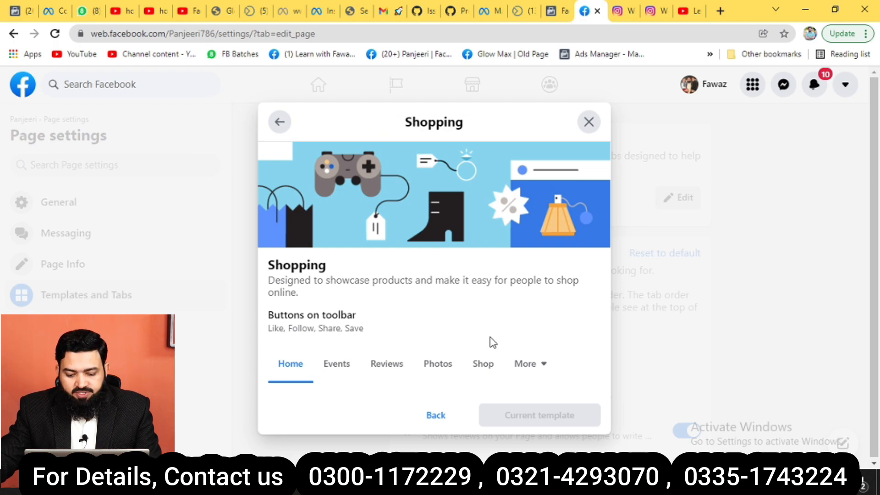
left_click(589, 122)
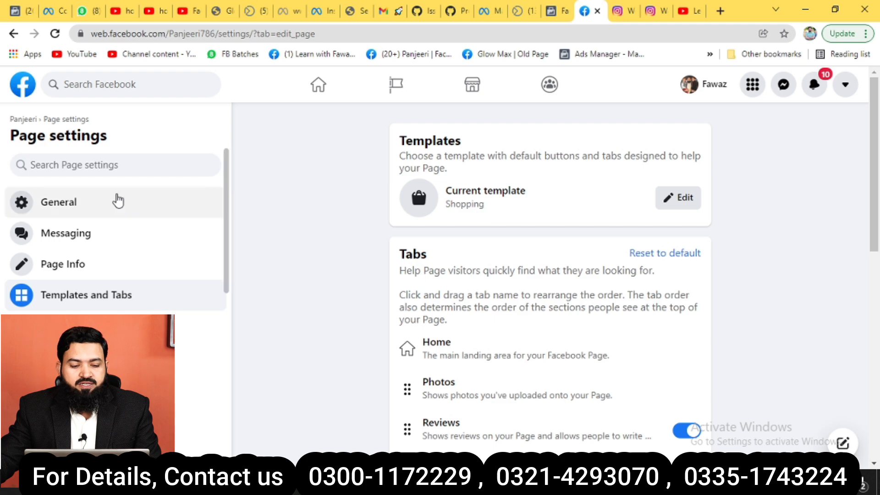
left_click(13, 34)
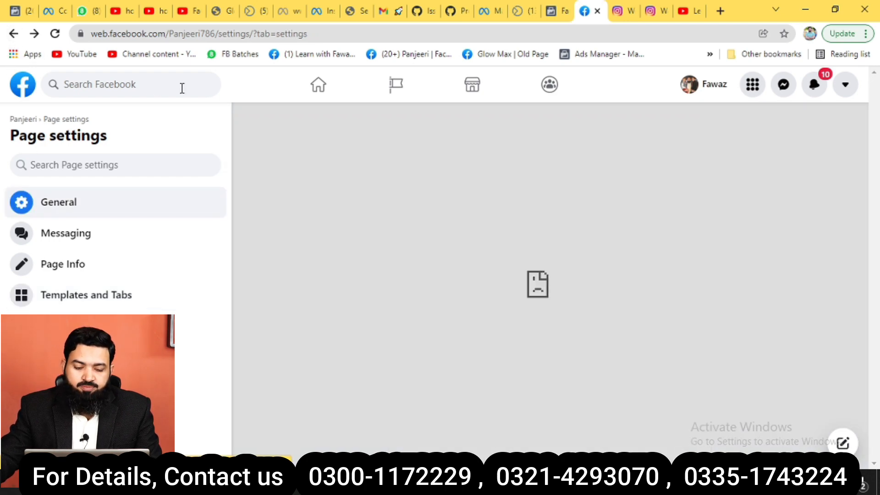
left_click(415, 55)
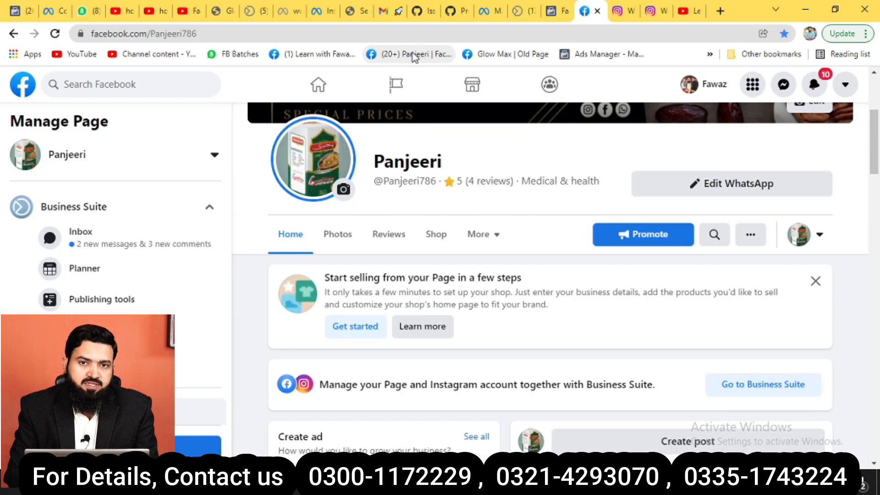
Go to Manage shop on the Panjeeri Page and start the shop setup.
scroll(69, 255, "down", 5)
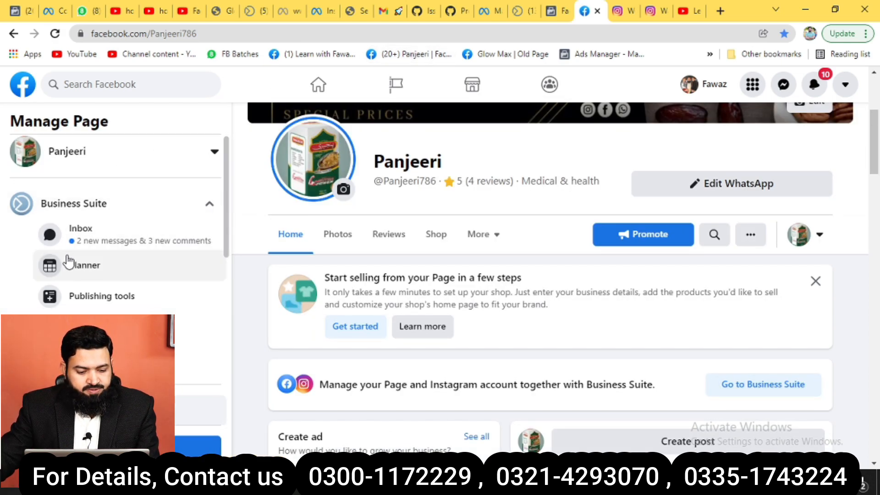
left_click(88, 223)
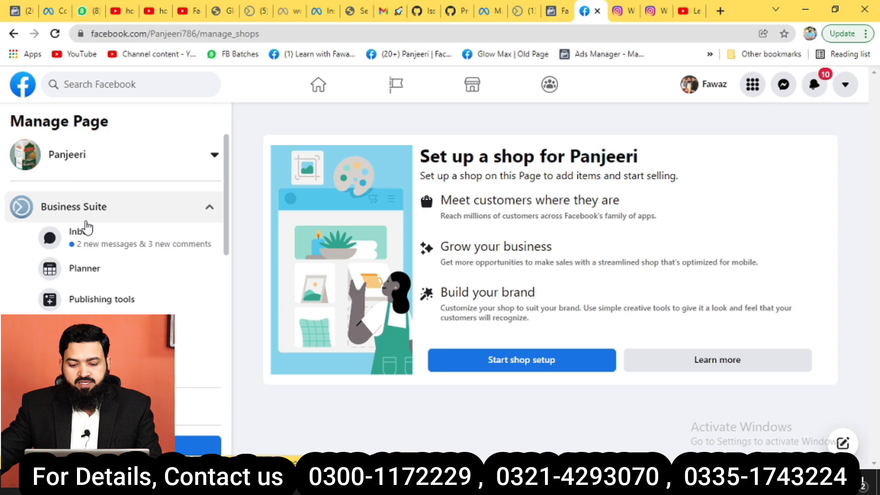
left_click(516, 366)
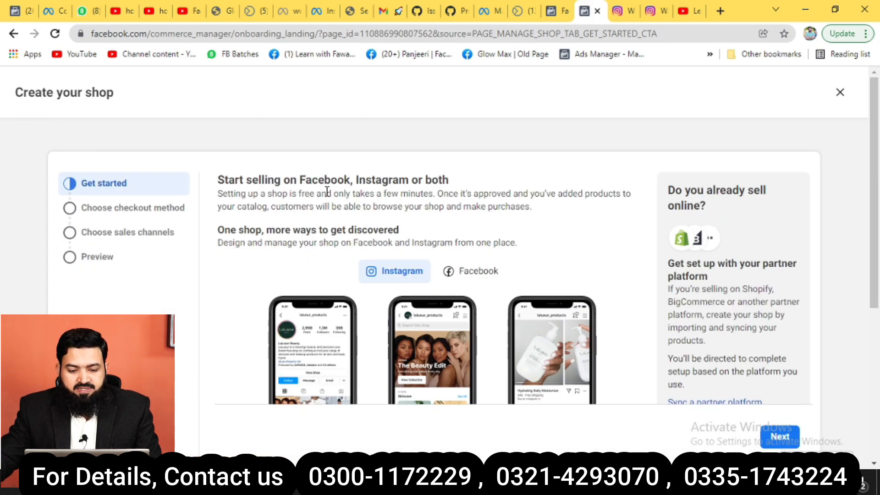
Read through the Get started page and advance to Choose checkout method.
scroll(433, 192, "down", 1)
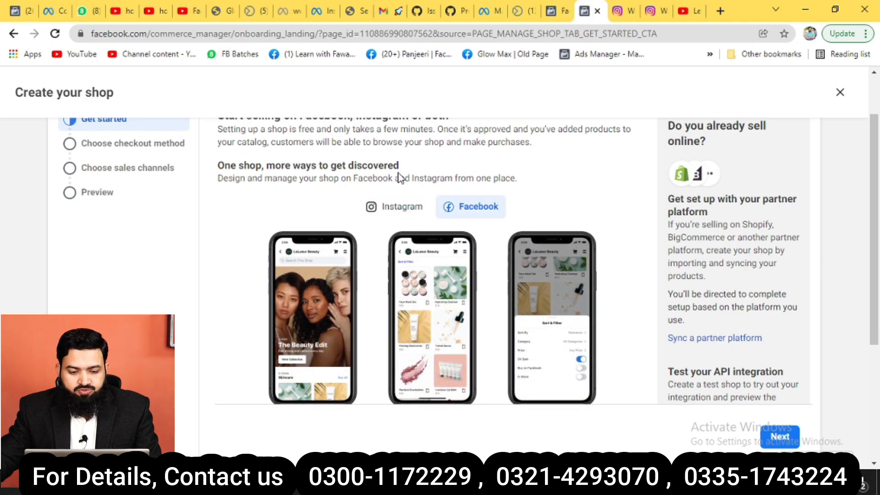
scroll(98, 220, "up", 1)
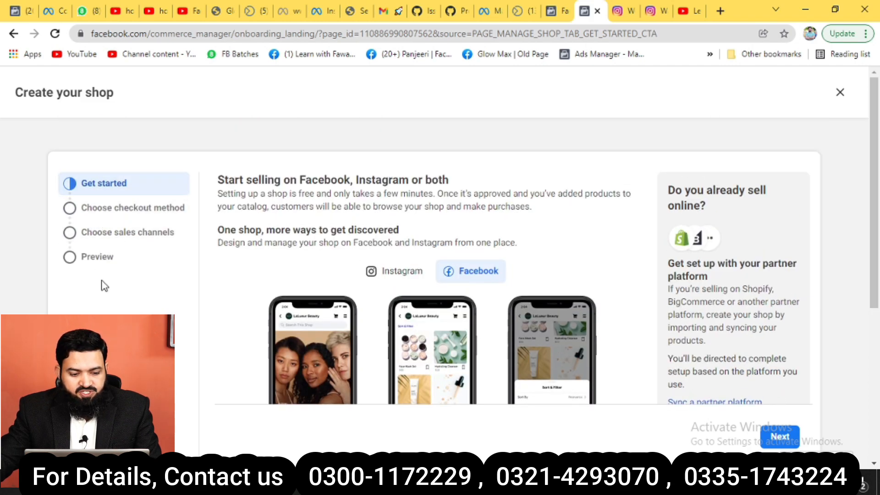
scroll(312, 238, "down", 2)
scroll(665, 394, "down", 2)
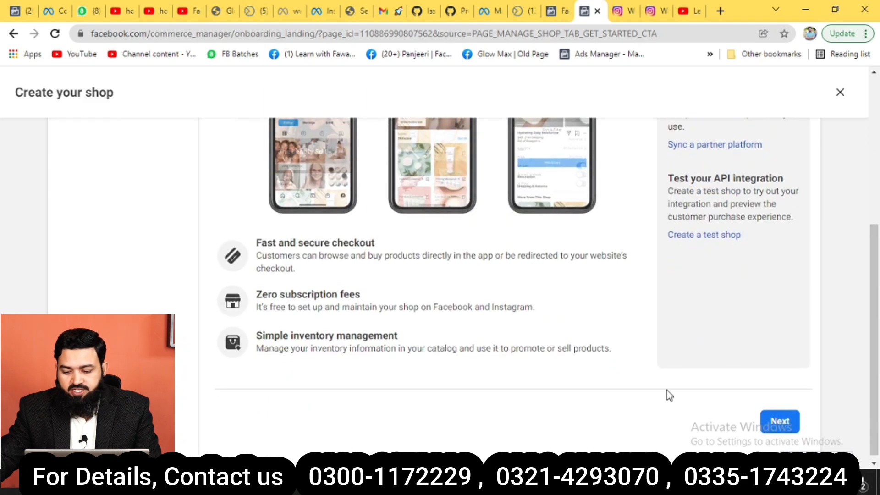
left_click(775, 420)
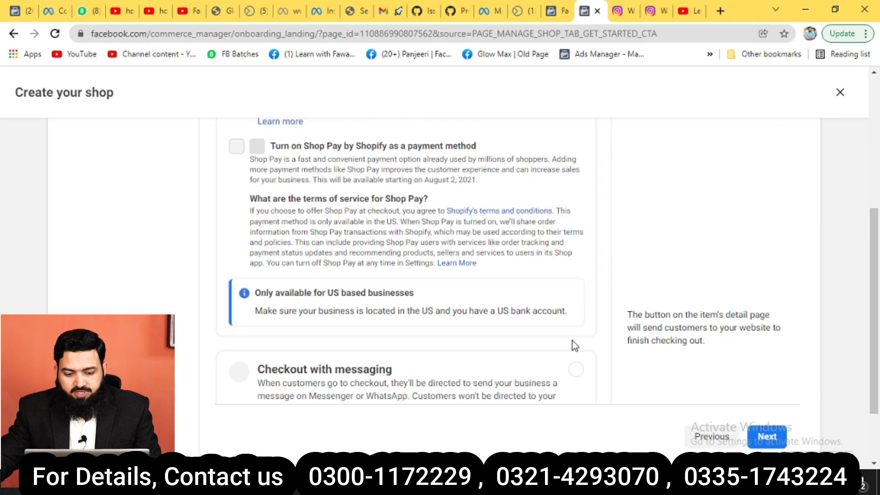
scroll(493, 265, "up", 4)
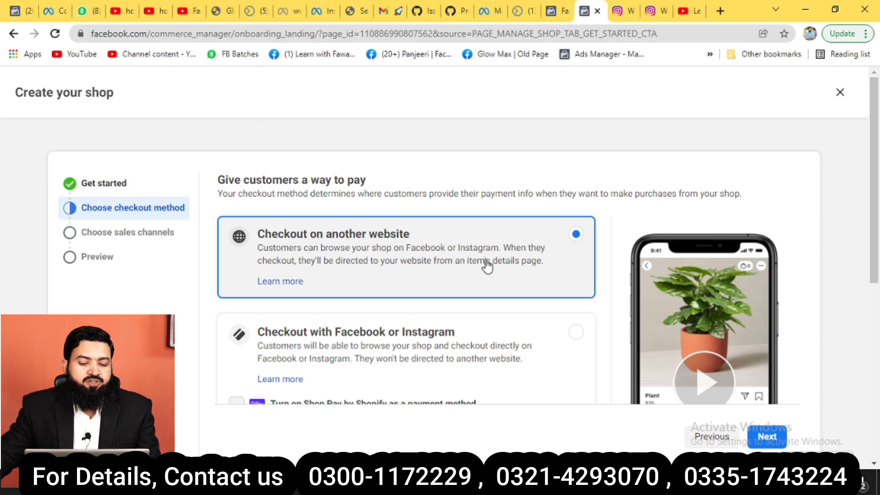
scroll(485, 263, "down", 1)
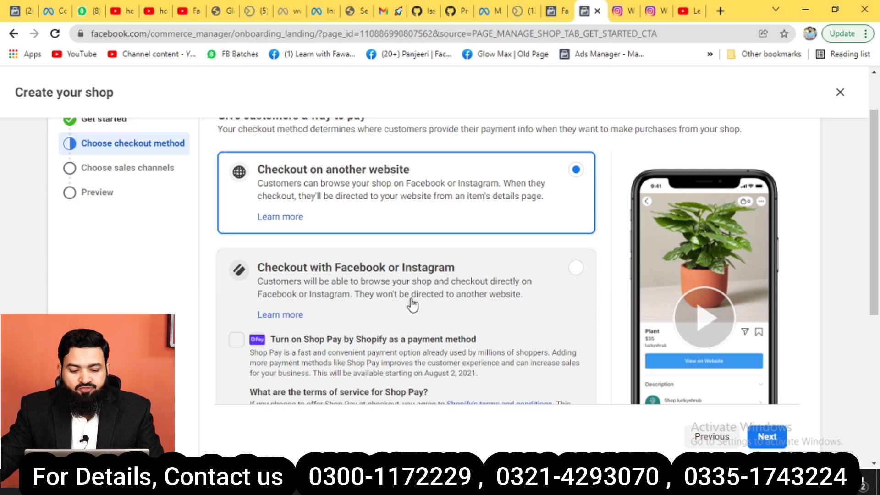
Choose Checkout with messaging as the payment method and advance to sales channels.
scroll(413, 304, "down", 4)
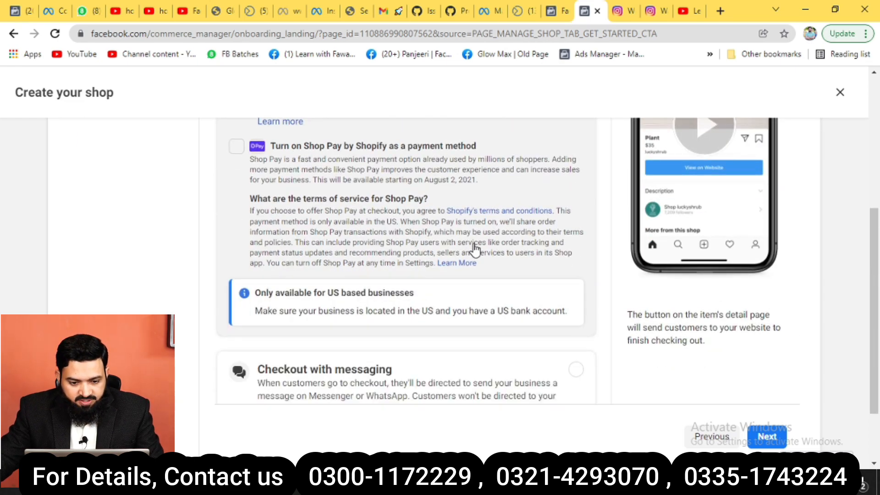
scroll(477, 247, "up", 1)
scroll(478, 248, "up", 3)
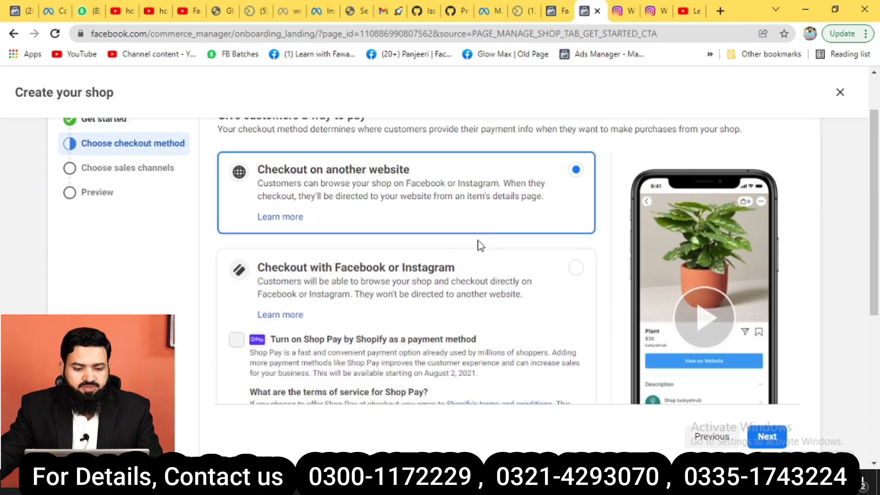
scroll(478, 246, "up", 1)
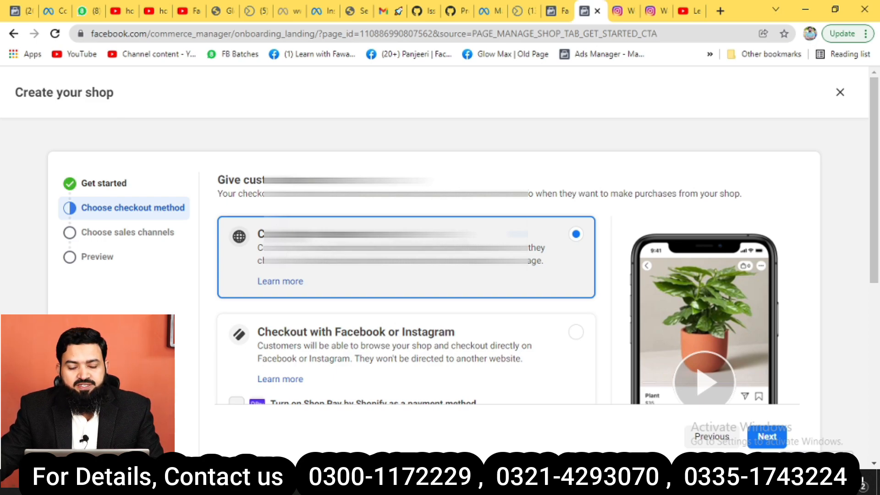
scroll(309, 295, "down", 8)
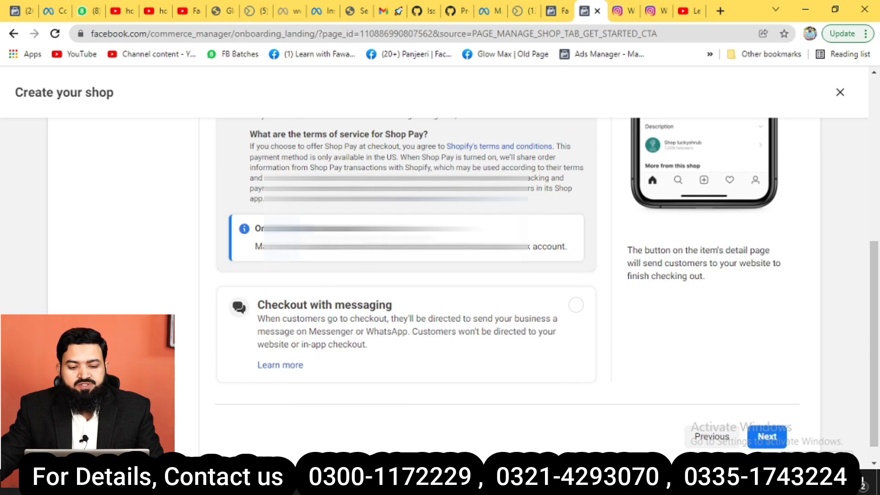
scroll(293, 281, "up", 5)
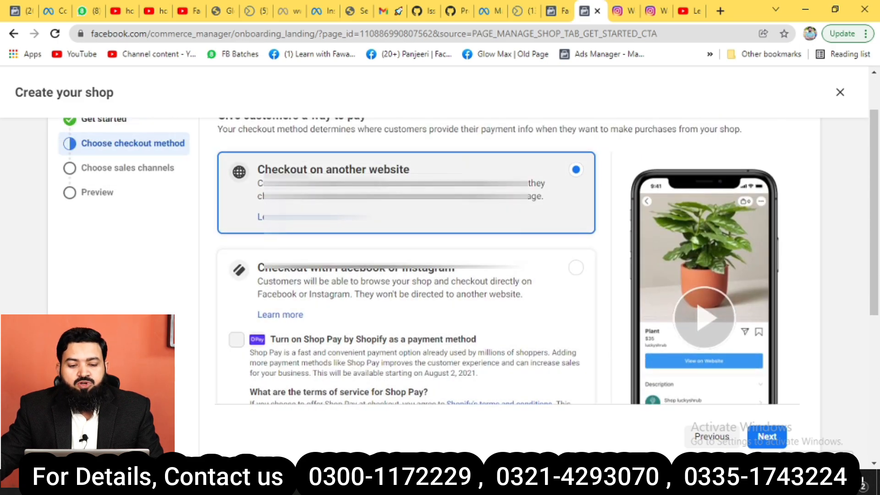
scroll(275, 302, "down", 5)
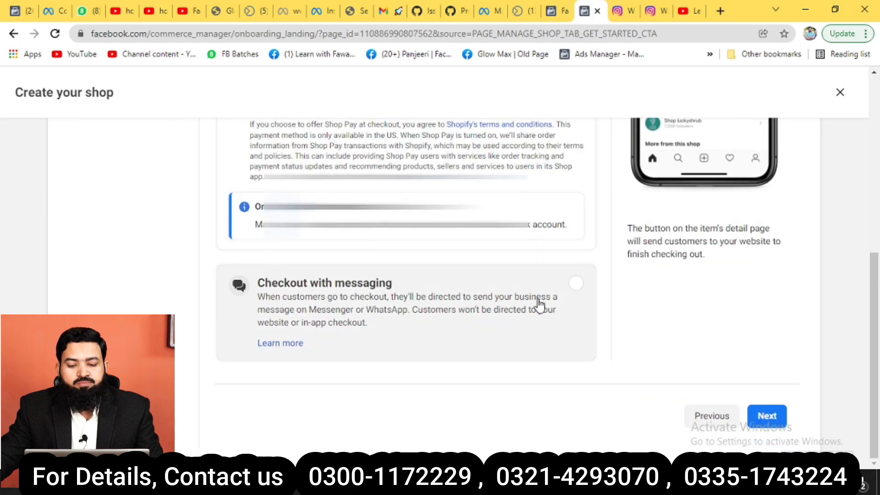
left_click(576, 285)
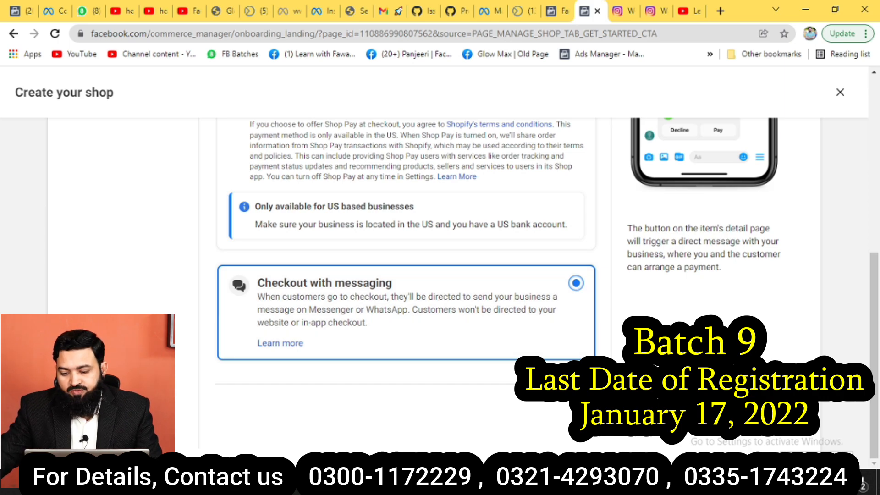
left_click(775, 424)
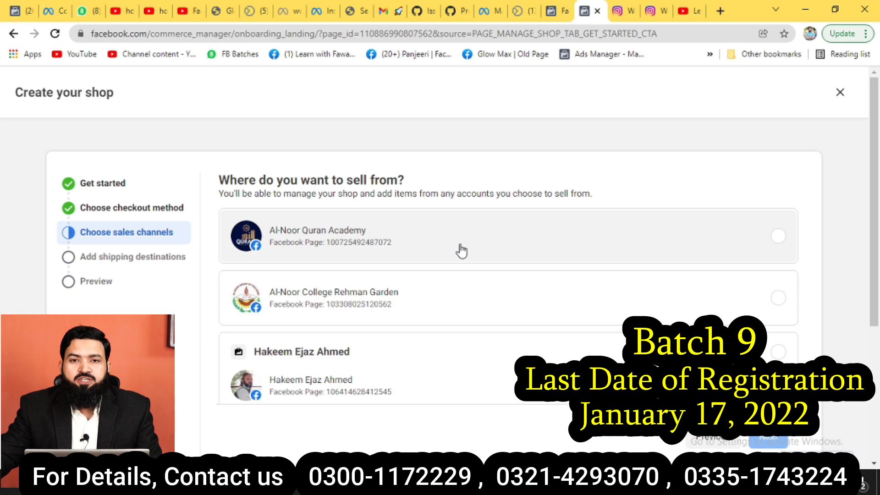
Select the Facebook Page card as the shop's sales channel and proceed to email confirmation.
scroll(454, 251, "down", 3)
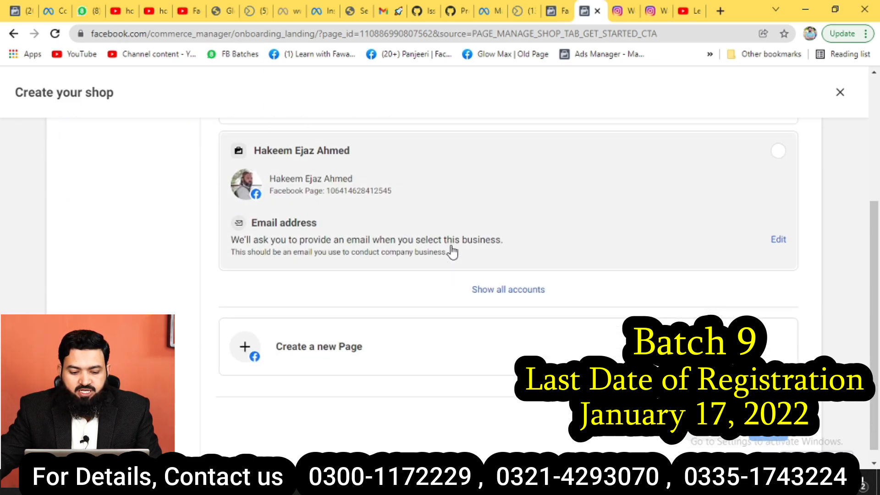
scroll(453, 252, "up", 5)
scroll(452, 252, "down", 4)
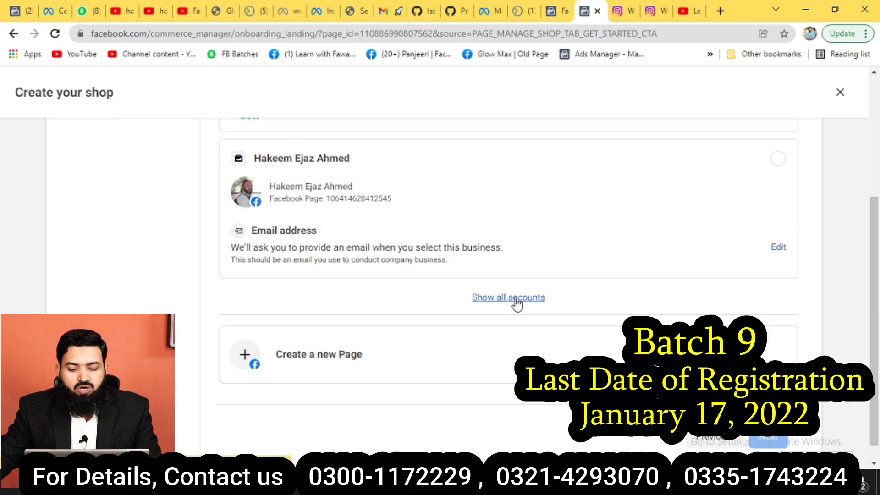
left_click(526, 299)
scroll(525, 297, "down", 15)
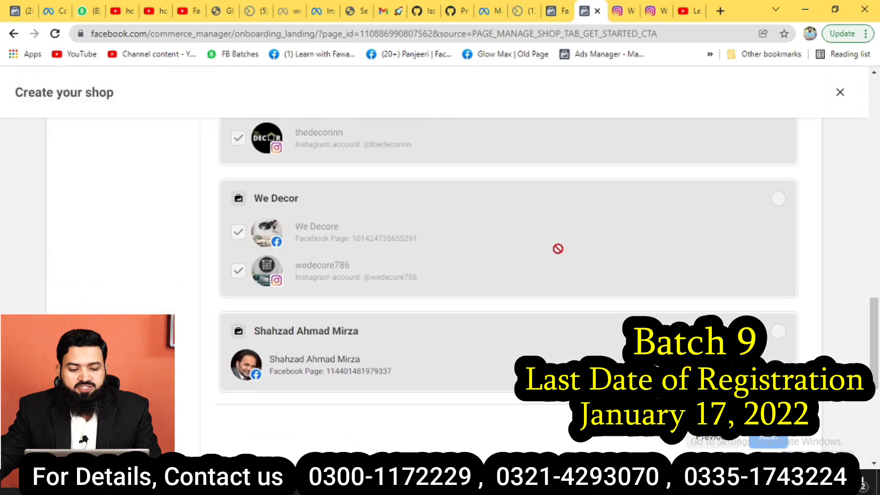
scroll(558, 248, "down", 5)
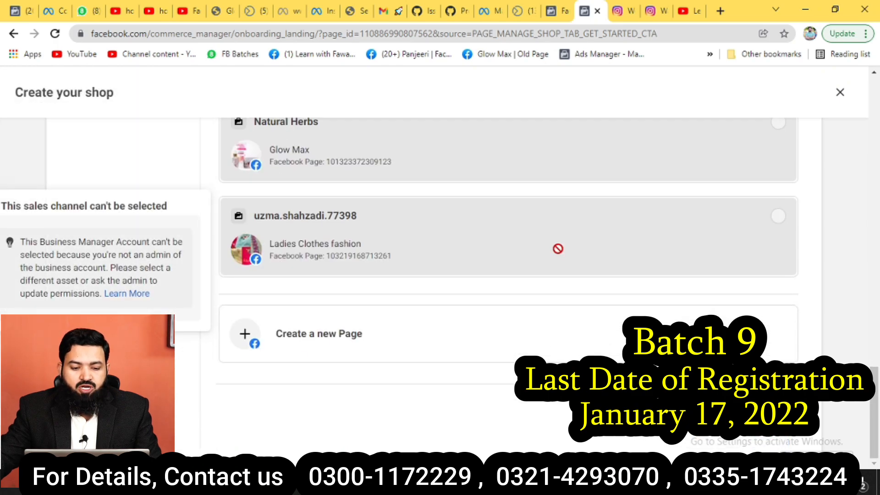
scroll(557, 248, "up", 3)
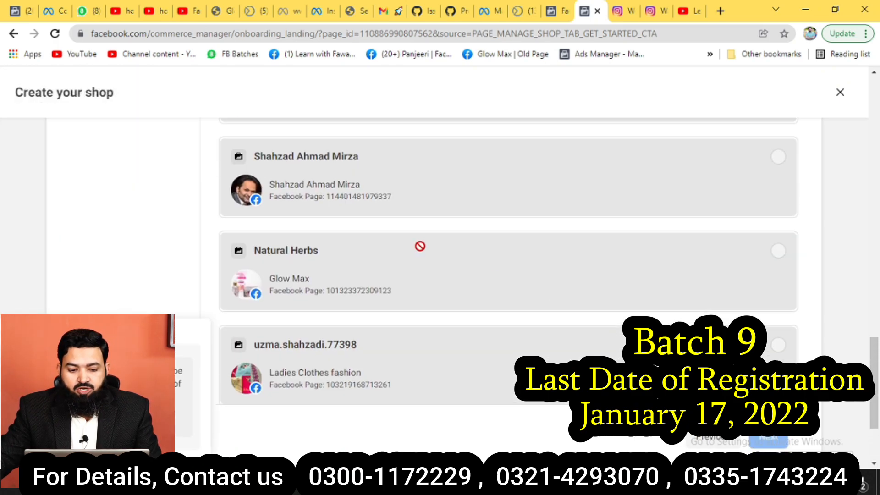
scroll(764, 259, "up", 10)
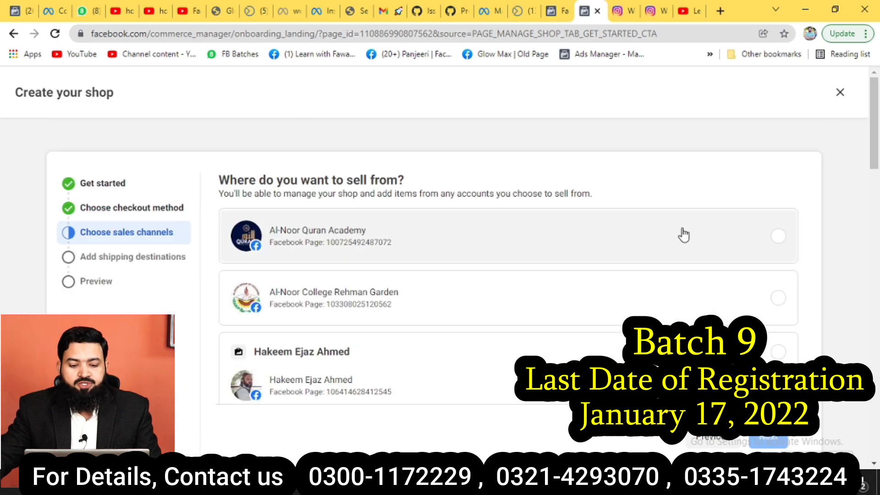
scroll(682, 235, "down", 3)
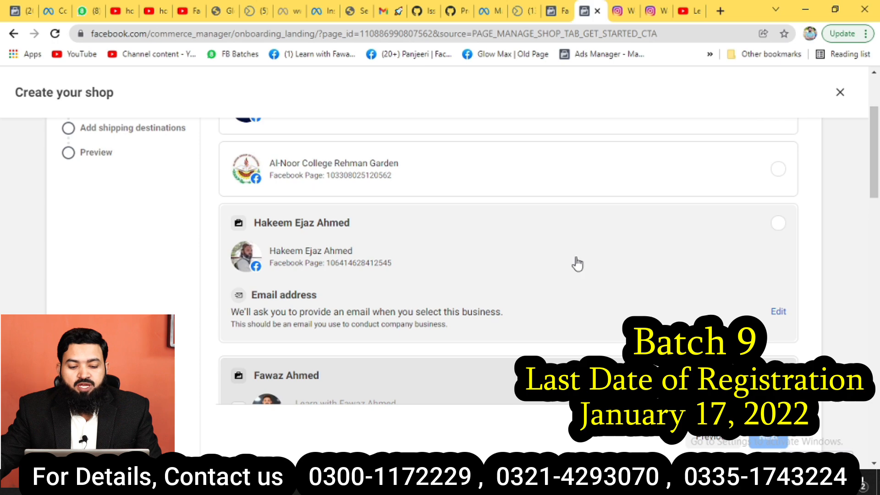
left_click(699, 250)
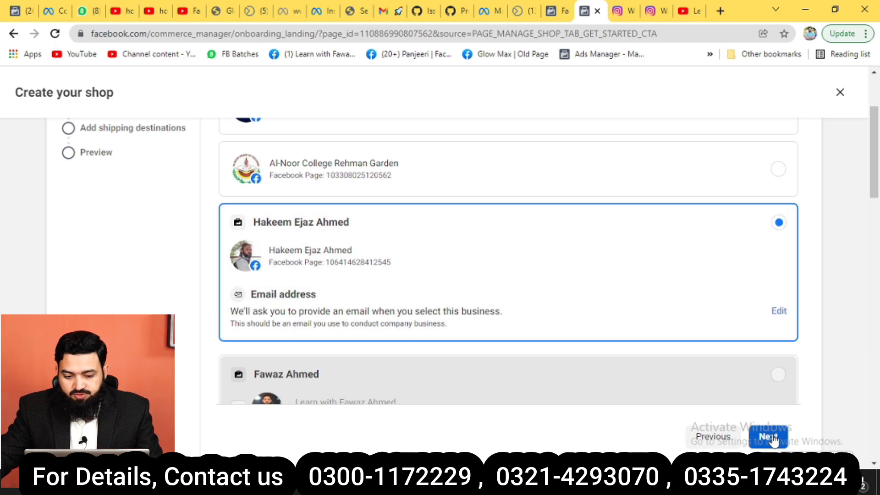
left_click(772, 438)
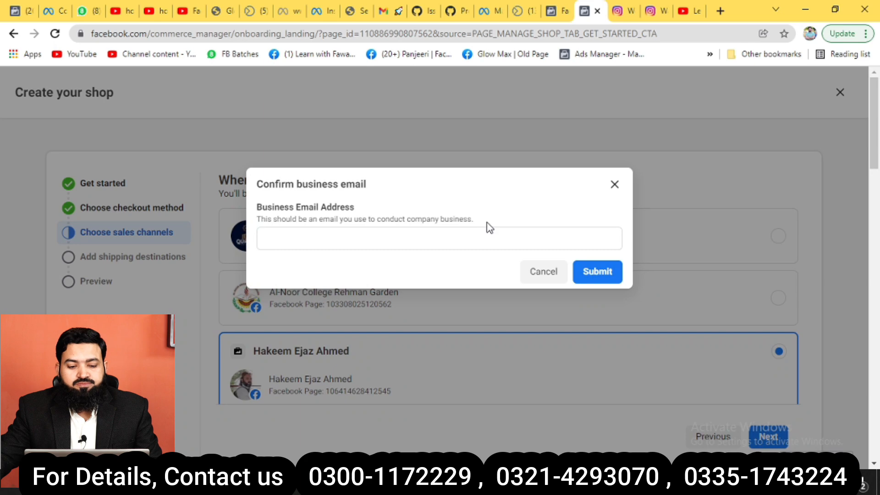
Enter the business email address, correcting a typo, and submit it.
left_click(353, 240)
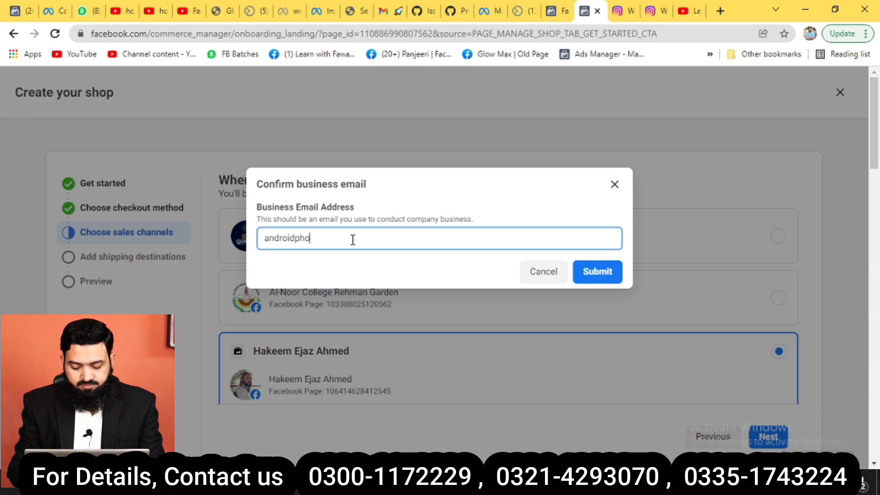
key("BackSpace")
key("BackSpace")
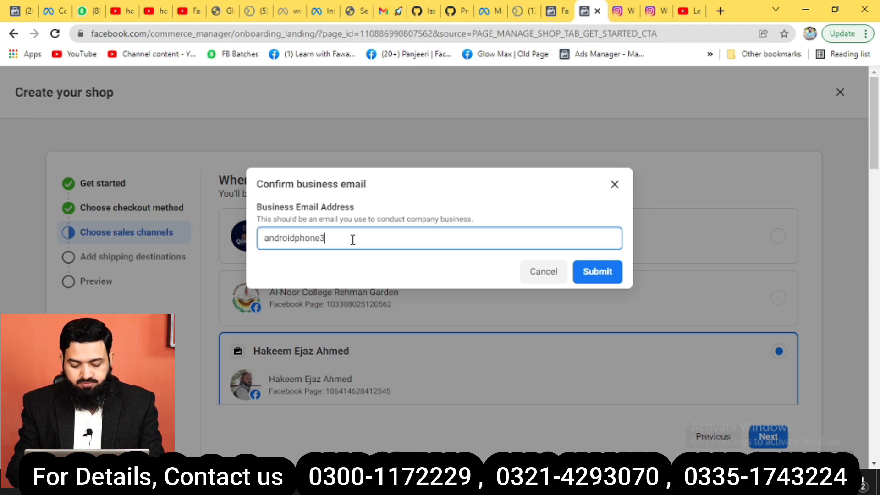
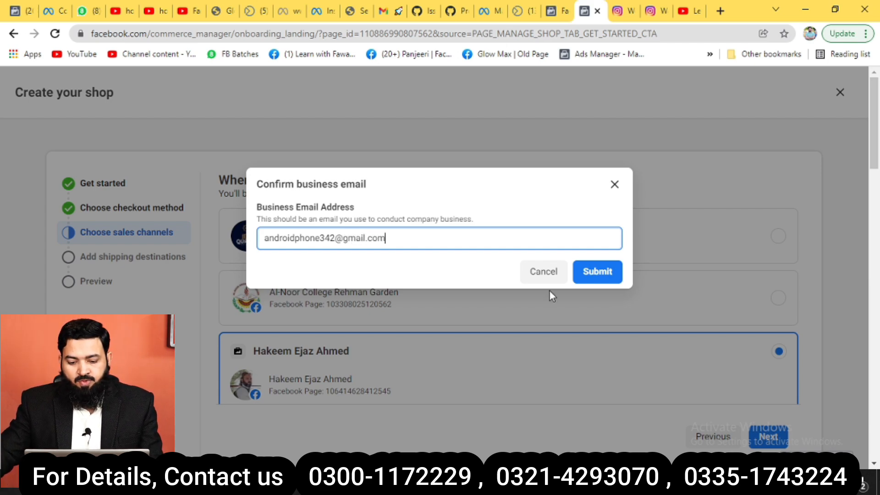
left_click(590, 274)
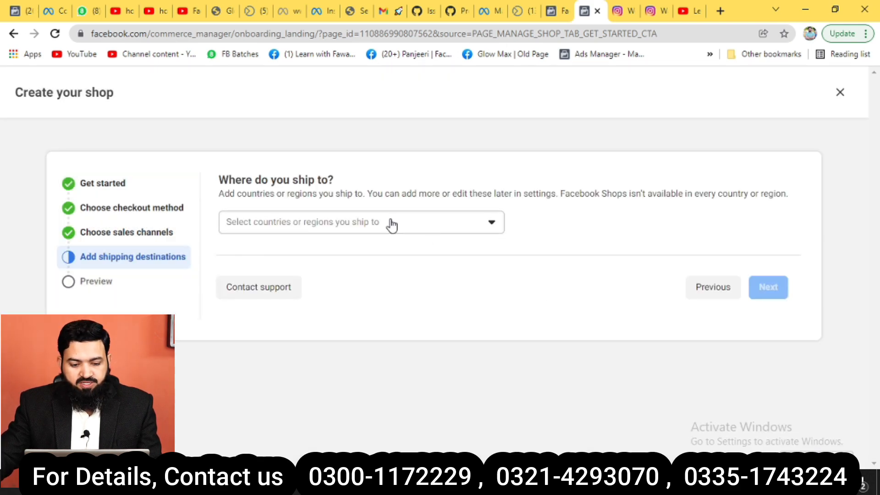
Set Pakistan as the only shipping destination and move on to the preview step.
left_click(385, 227)
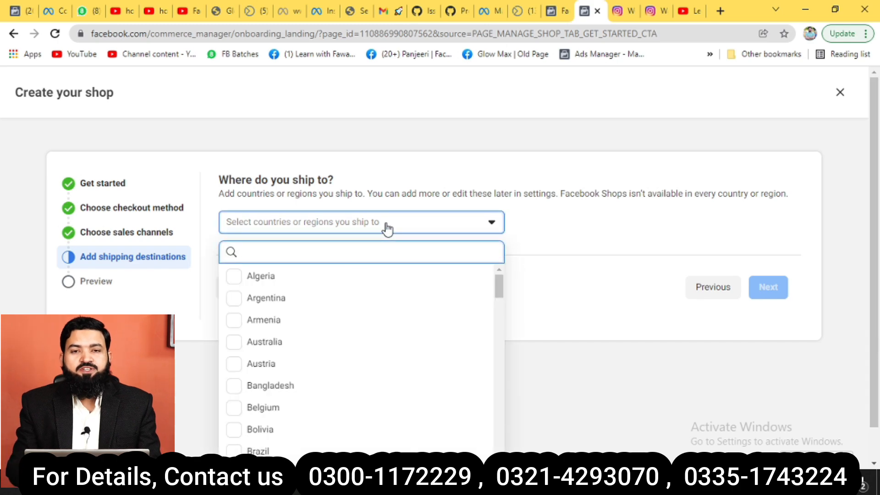
type("pakistan")
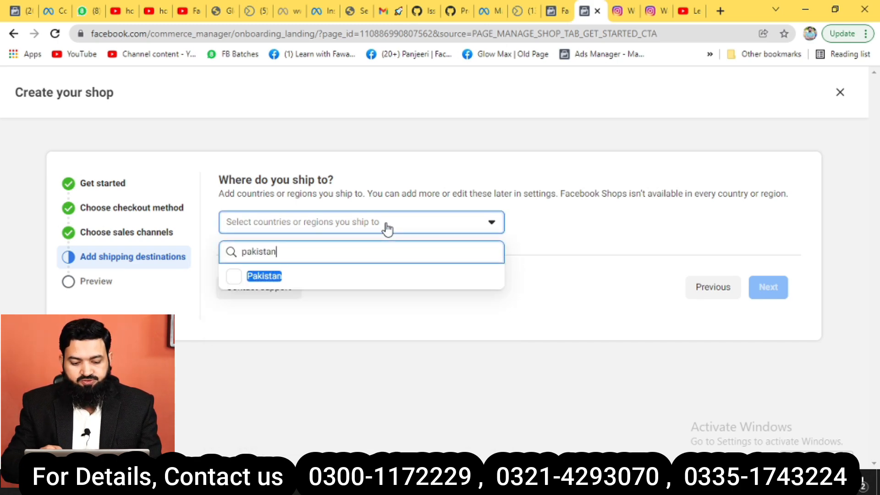
left_click(315, 284)
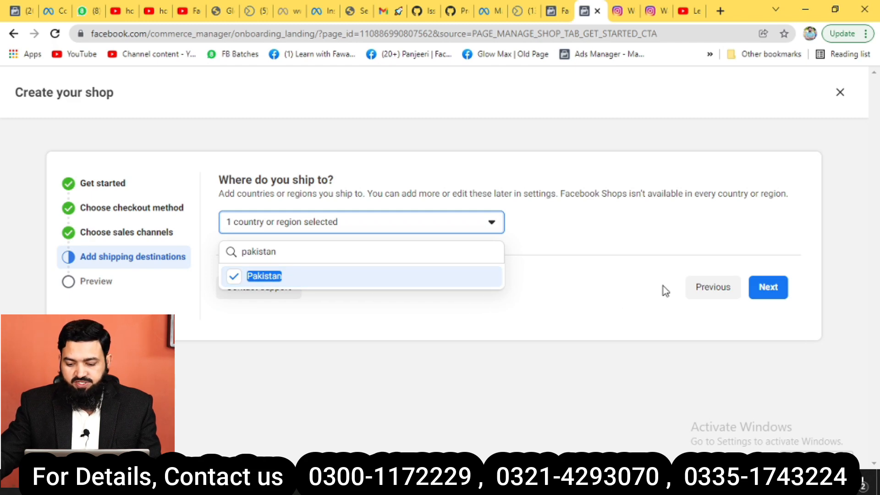
left_click(516, 308)
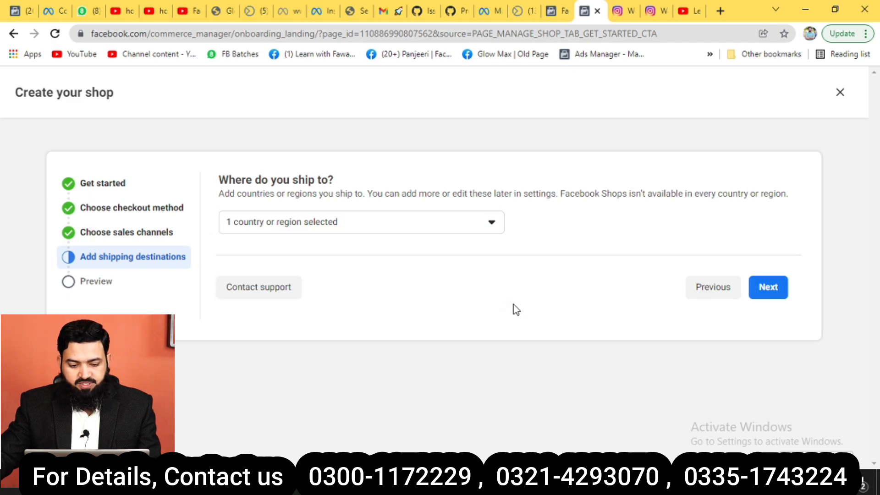
left_click(395, 228)
type("pakistan")
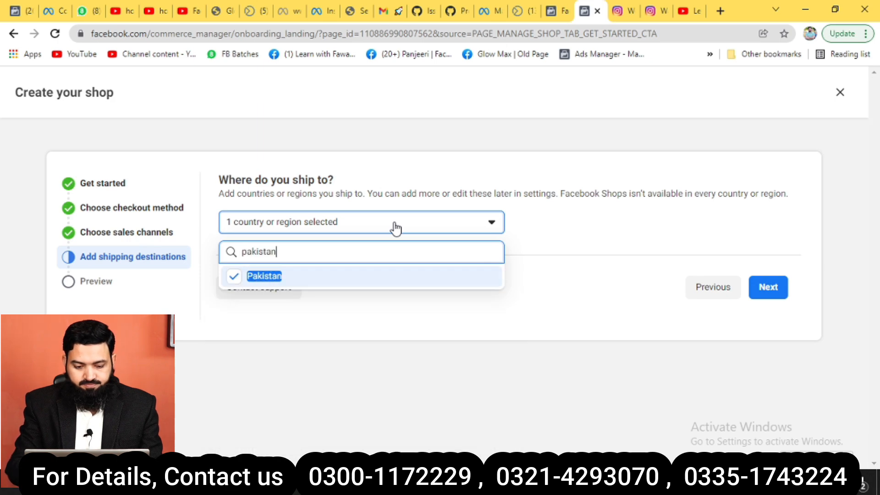
left_click(280, 283)
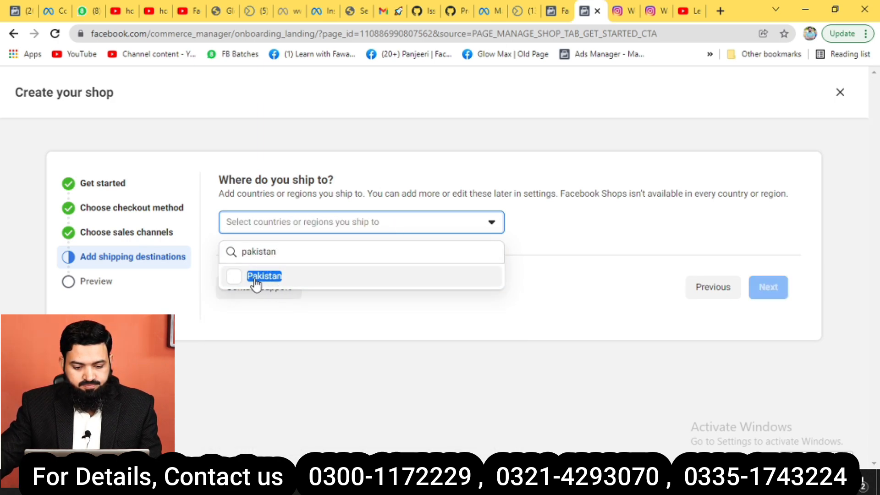
left_click(236, 281)
left_click(766, 292)
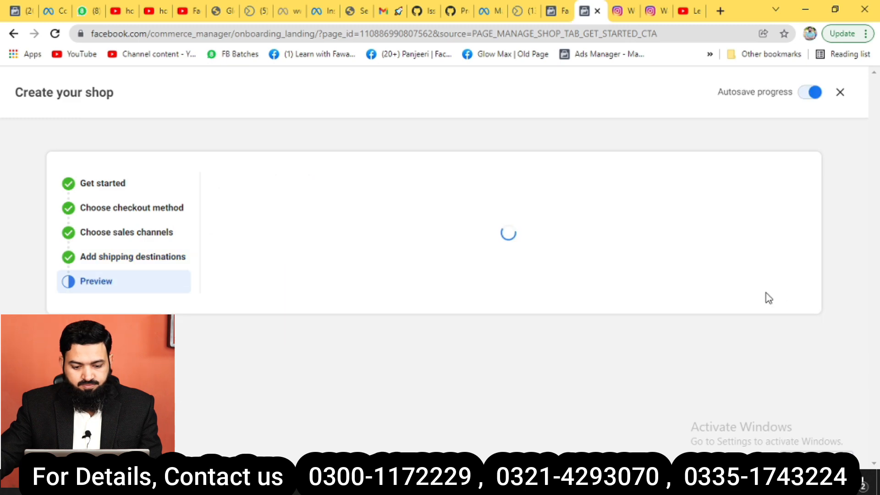
Accept the Seller Agreement and finish the shop setup.
scroll(441, 243, "down", 4)
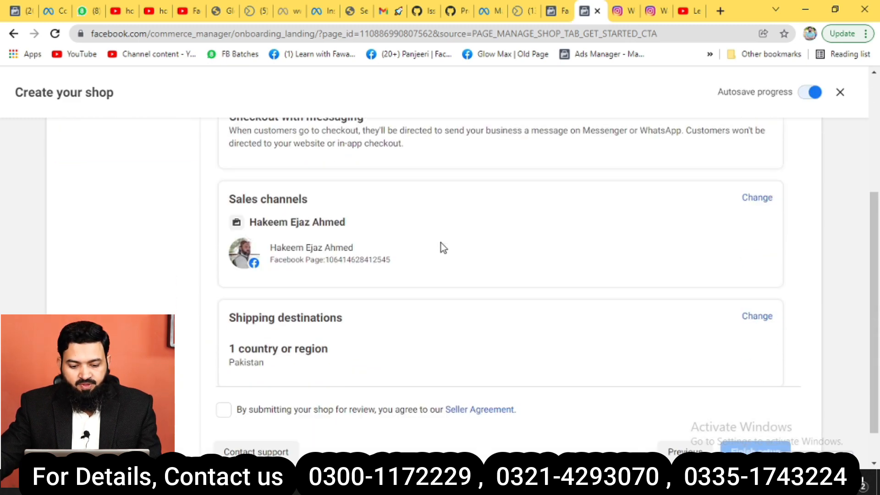
scroll(440, 243, "up", 5)
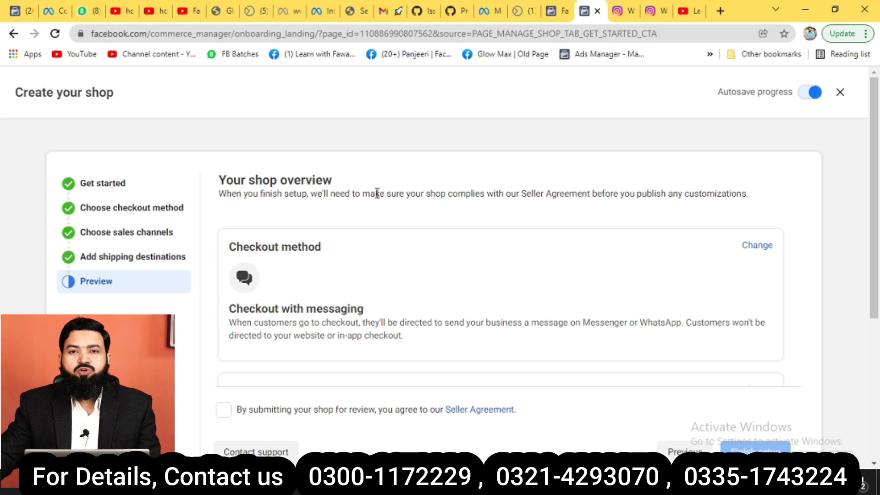
scroll(376, 193, "down", 5)
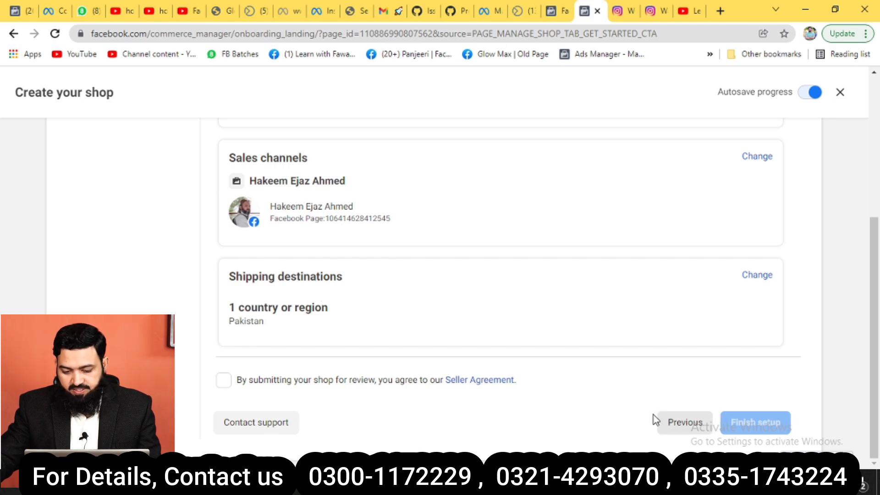
left_click(224, 380)
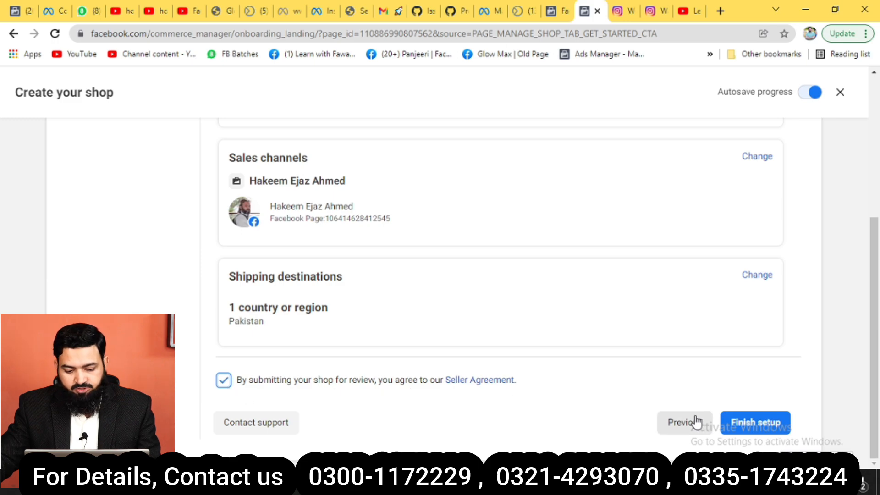
left_click(759, 430)
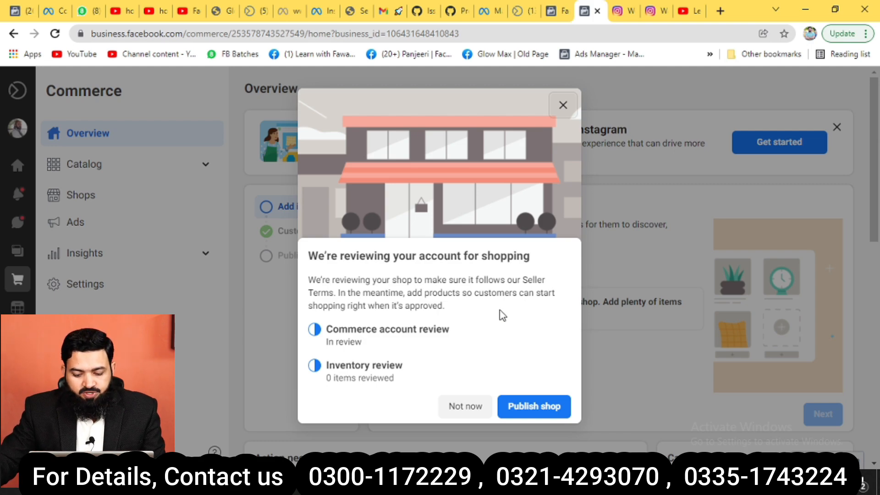
Try publishing the shop while it's In review, then dismiss the review notice.
left_click_drag(362, 344, 325, 345)
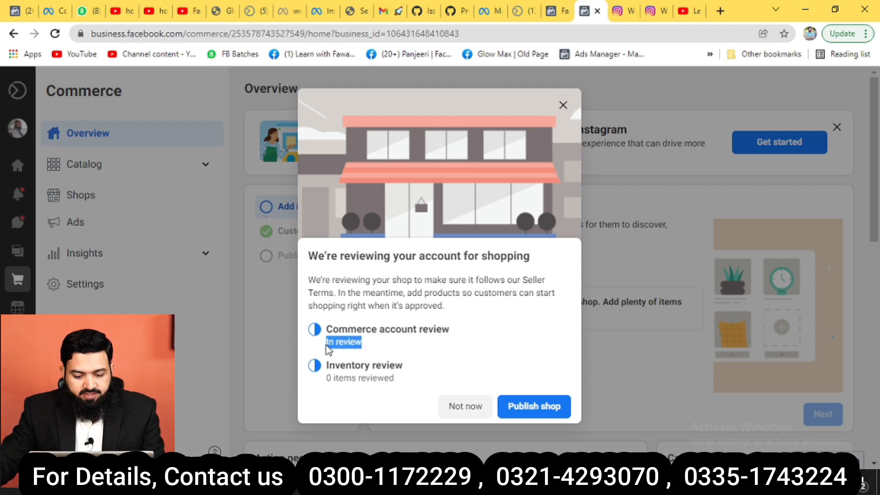
left_click(524, 411)
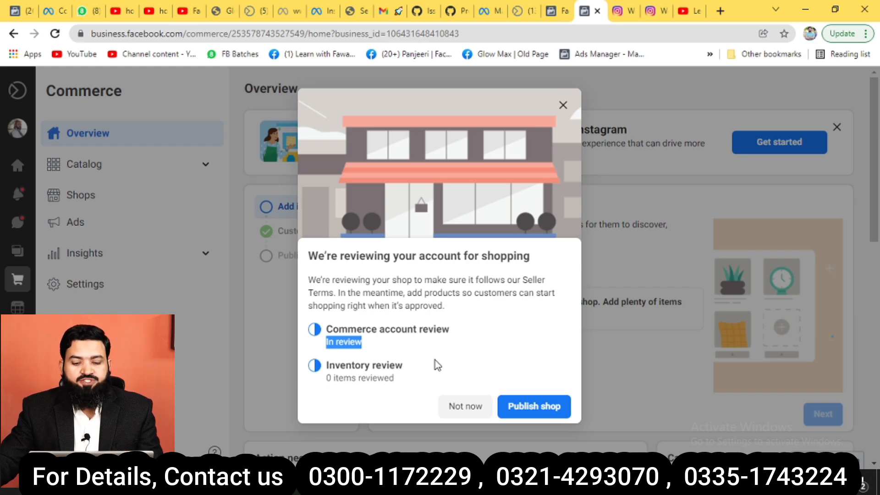
left_click(537, 409)
left_click(565, 107)
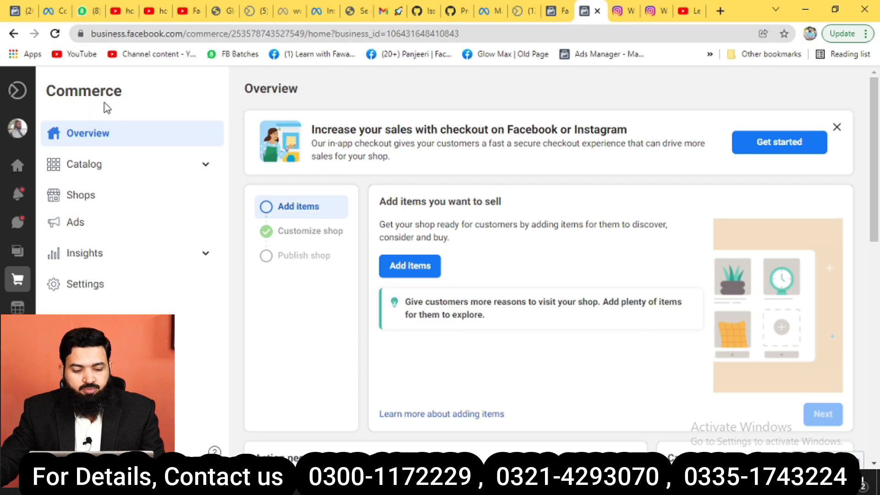
Check under Shops that the shop's status is still Inactive.
left_click(109, 203)
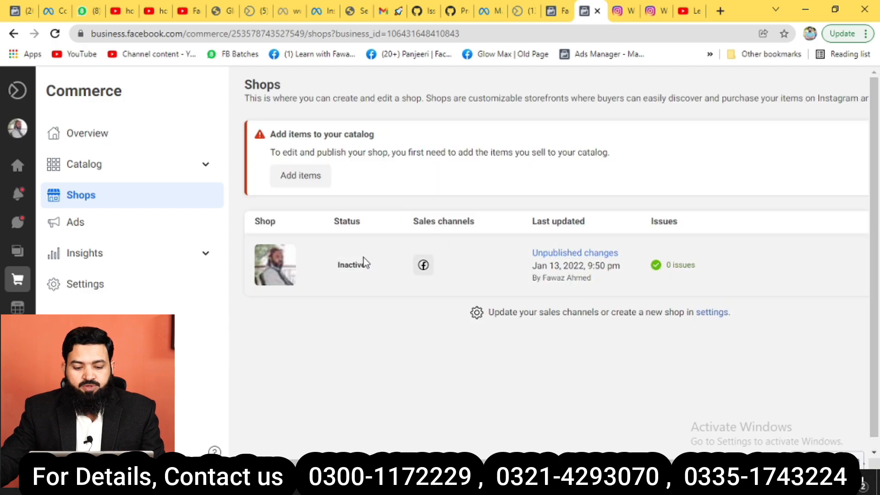
left_click_drag(372, 273, 332, 274)
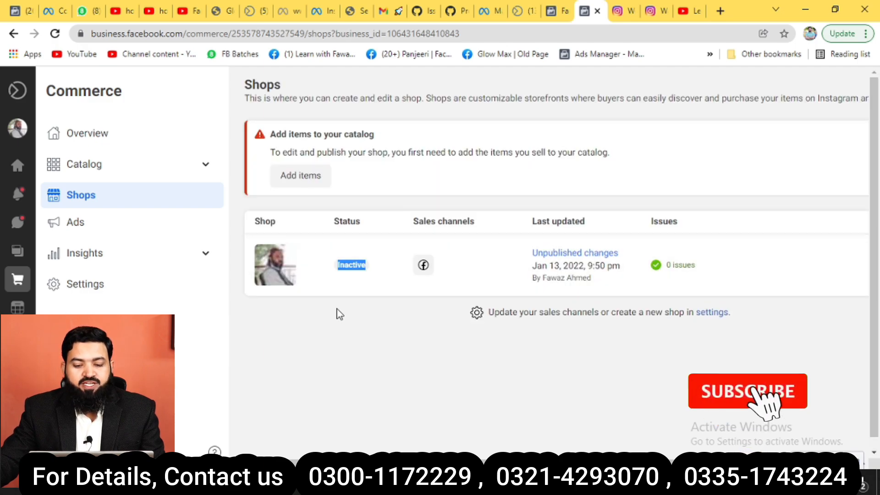
left_click(371, 356)
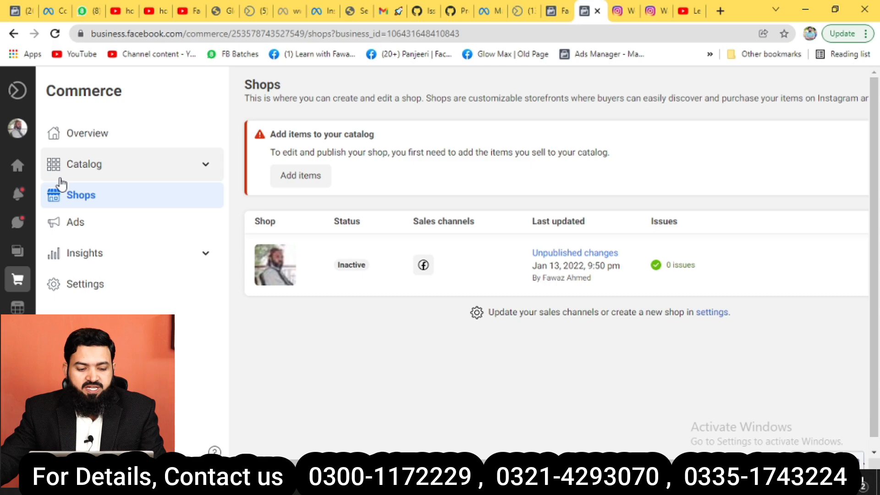
Open the catalog's Items page and bring up the options for adding items.
left_click(195, 168)
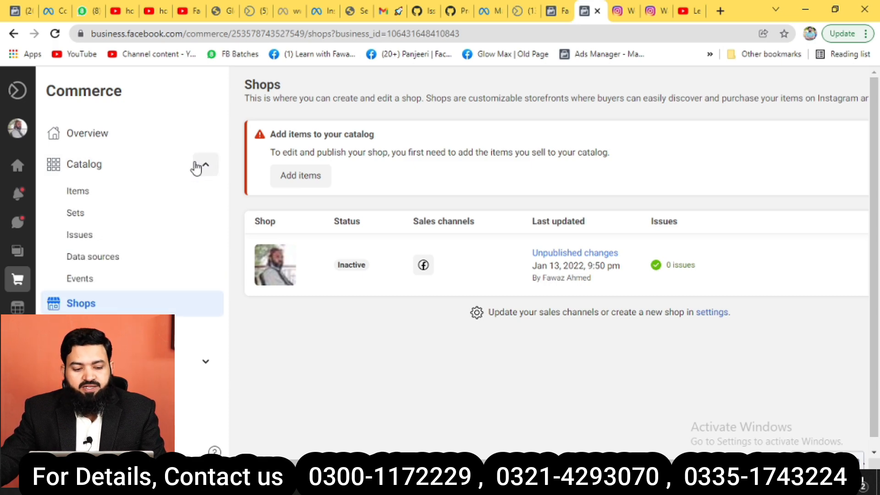
left_click(76, 193)
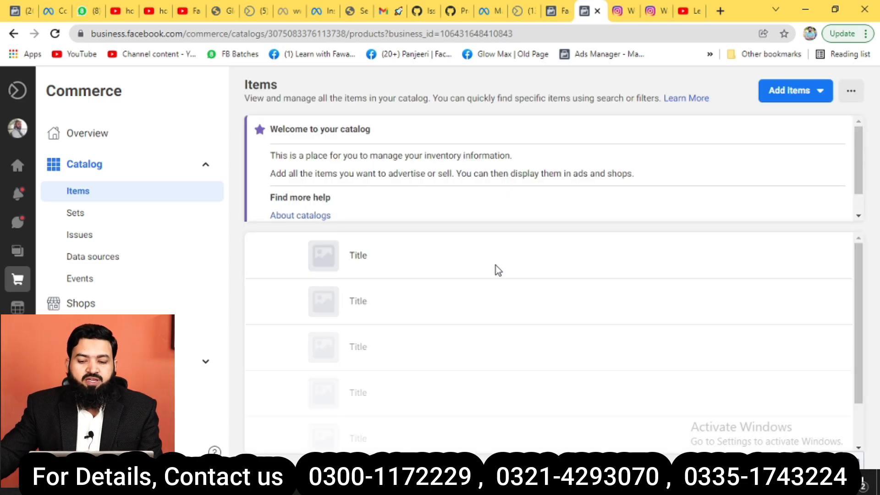
left_click(791, 99)
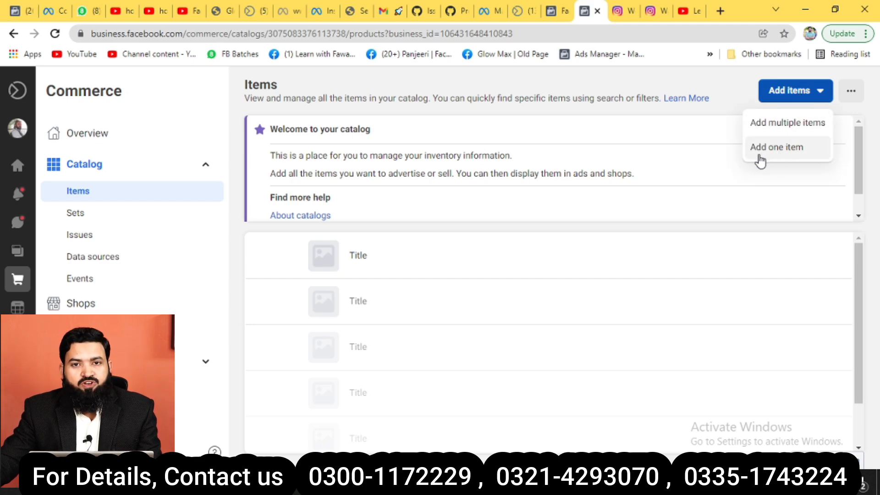
Start a single new catalog item and begin choosing its main image from the computer.
left_click(786, 152)
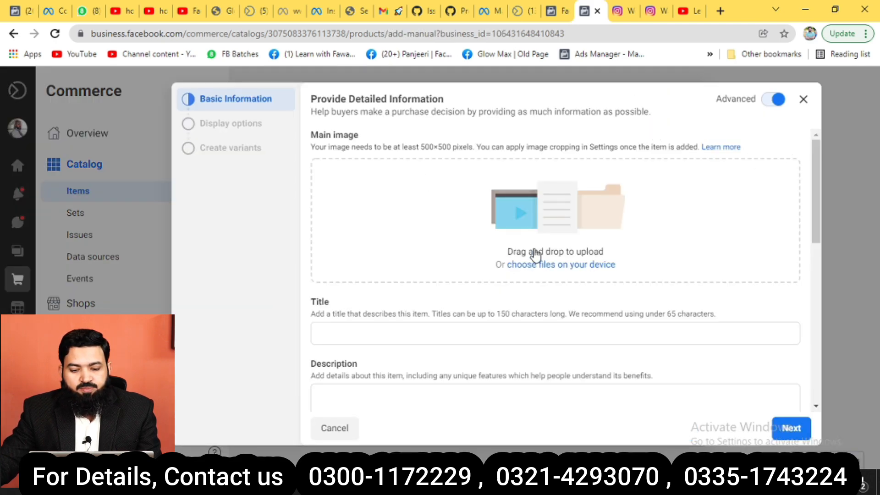
left_click(595, 266)
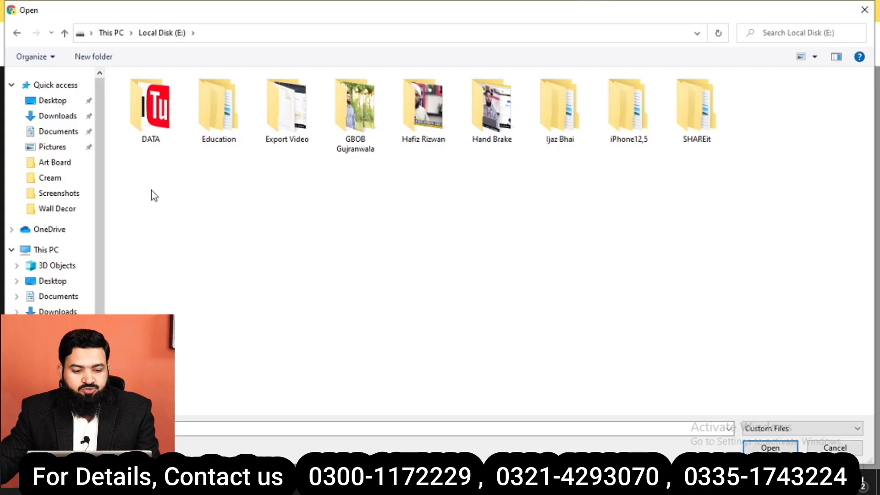
Use the 1.12.25 AM WhatsApp image from E:\DATA\My Products\Cream as the main image.
double_click(152, 110)
double_click(167, 134)
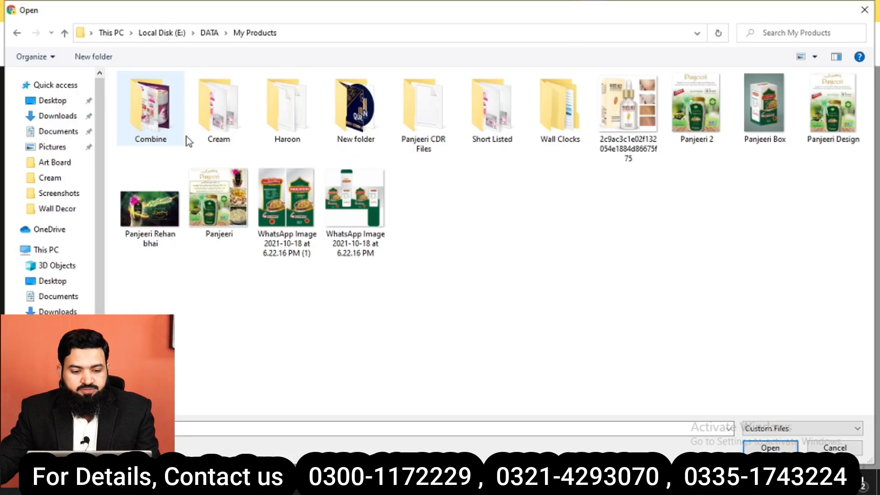
double_click(225, 135)
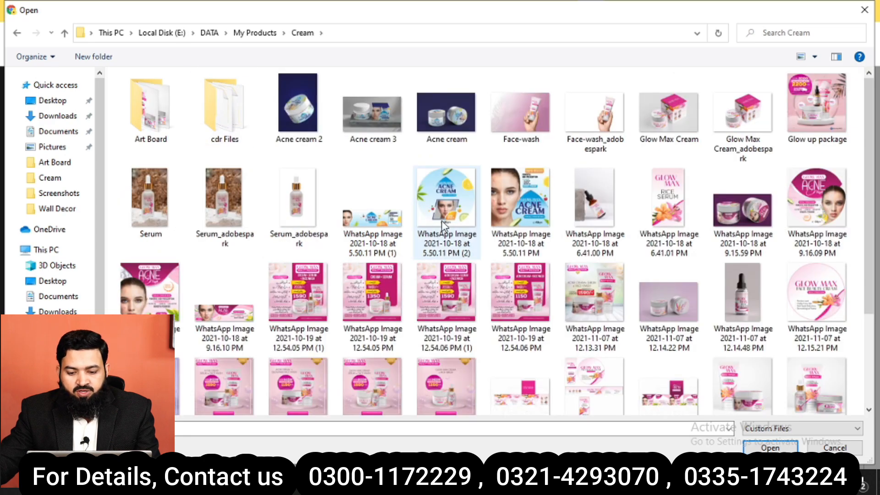
scroll(408, 229, "down", 3)
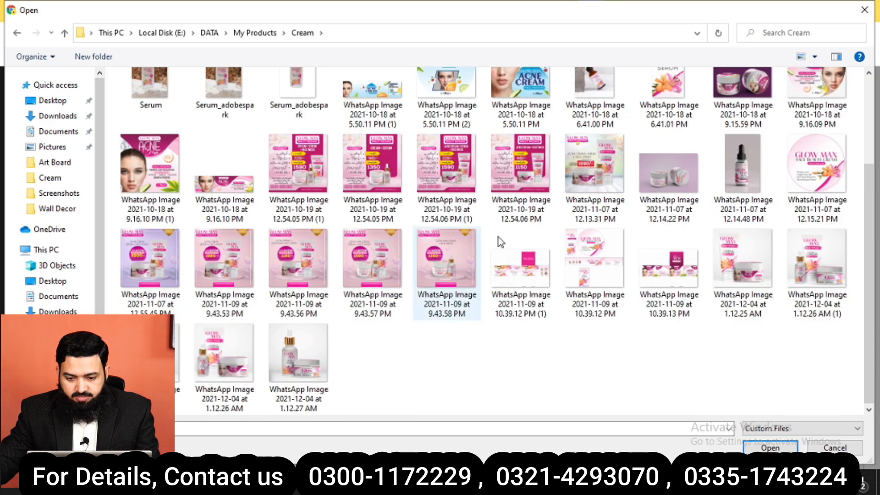
scroll(499, 241, "up", 3)
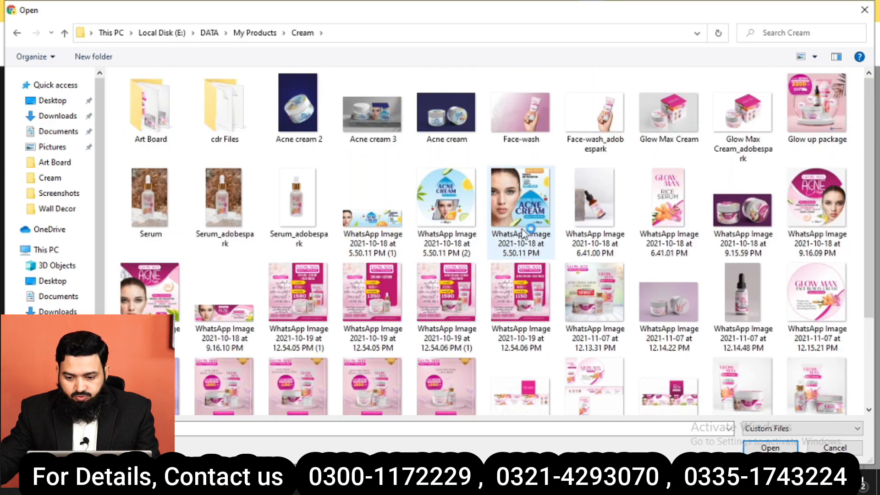
double_click(751, 396)
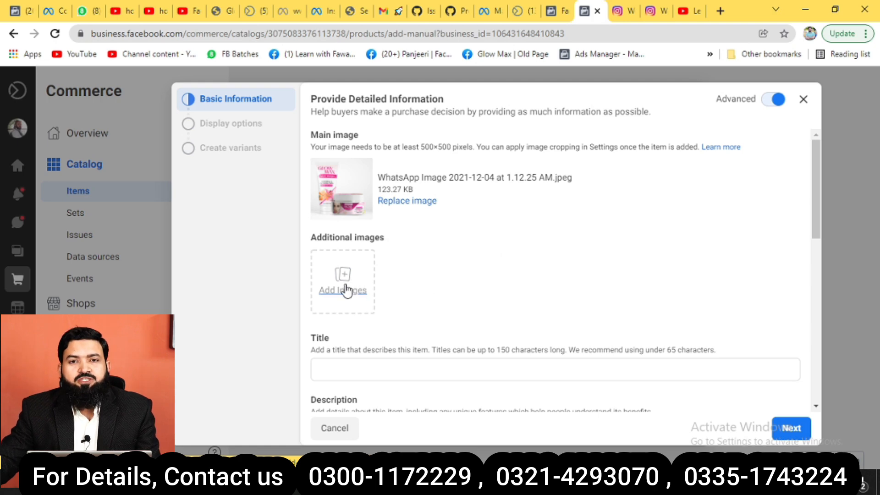
Title the item 'Glow Max Beauty Cream and Face Wash'.
scroll(416, 308, "down", 2)
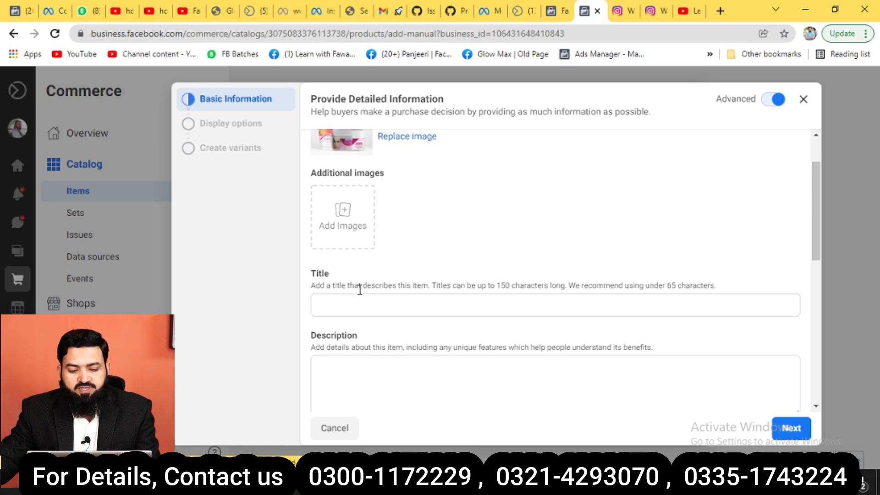
left_click(374, 302)
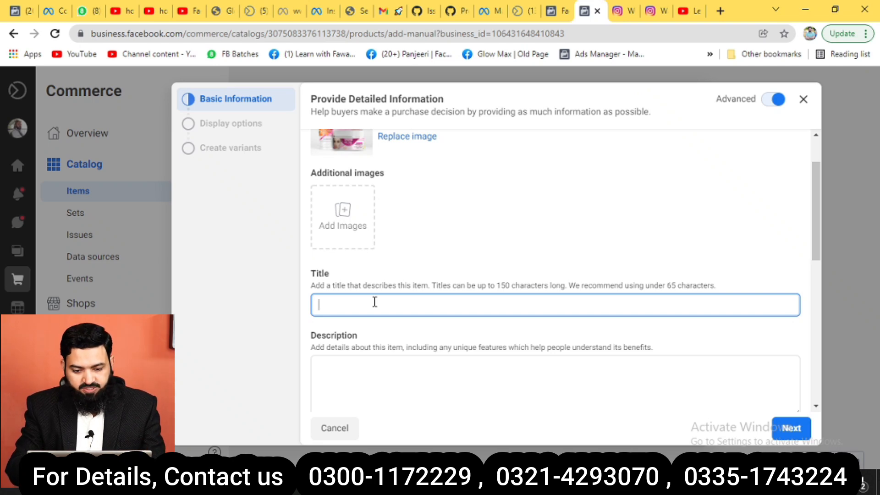
type("Glo")
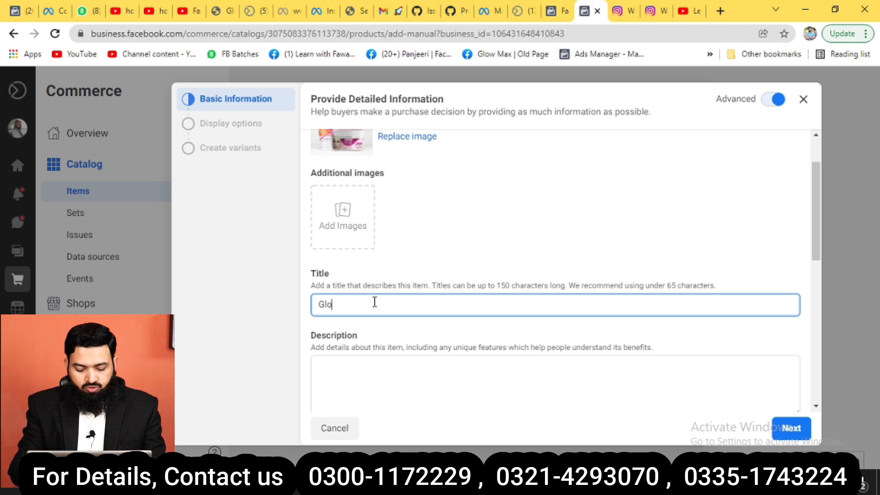
type("w Max")
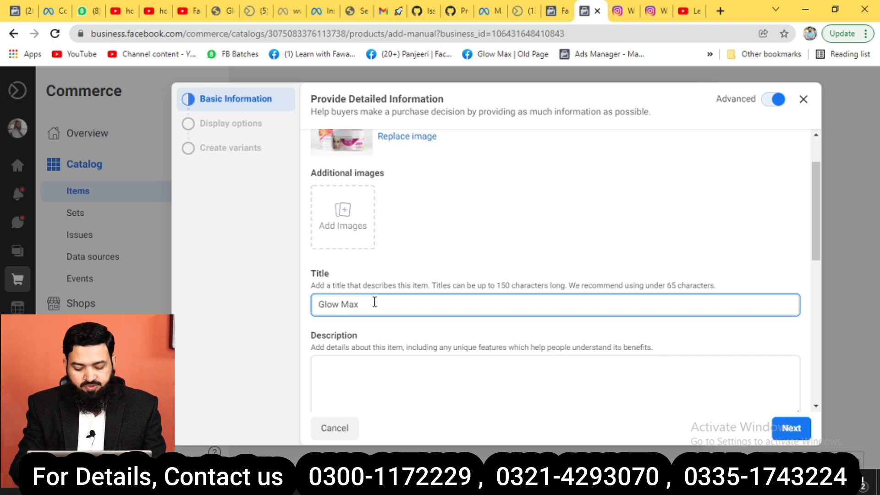
type(" Beauty")
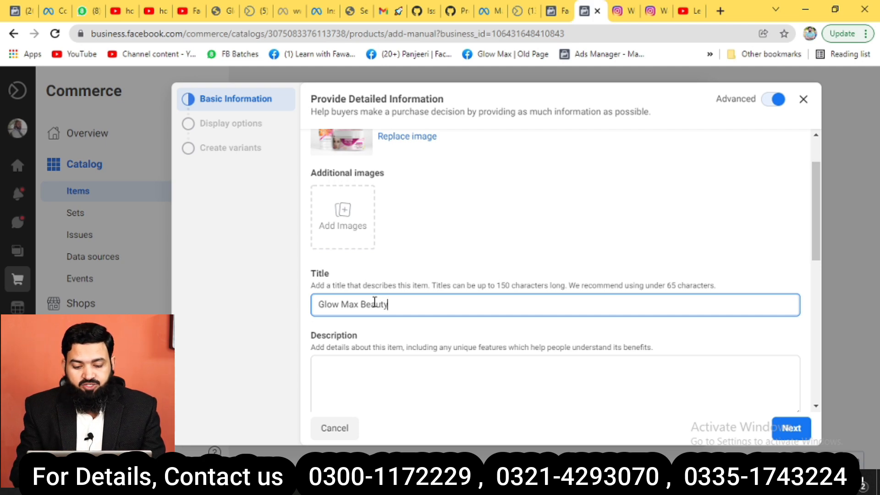
type(" C")
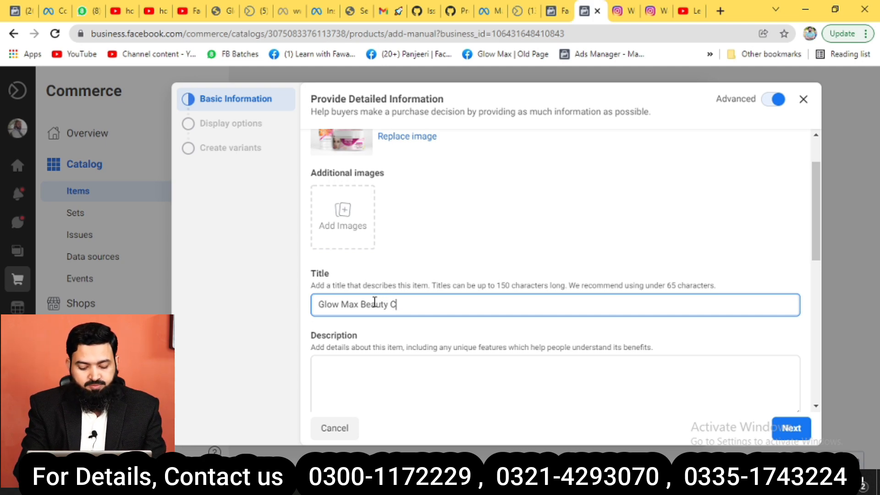
type("ream")
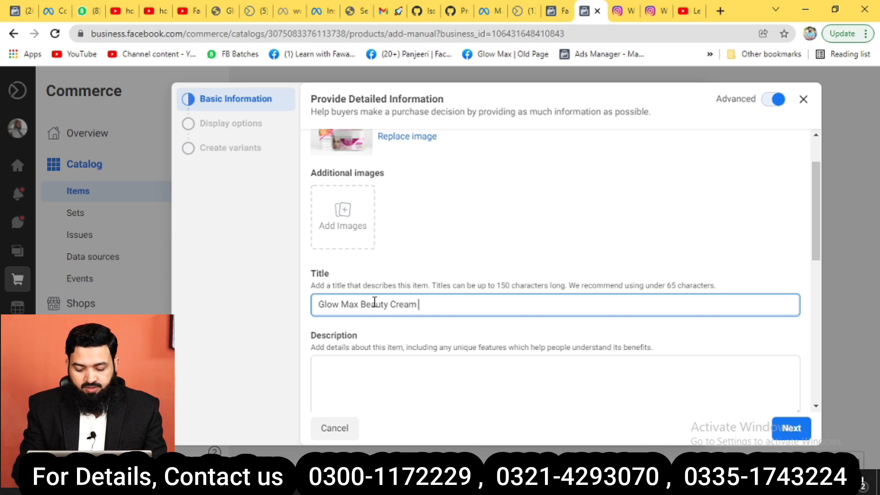
type(" and Face ")
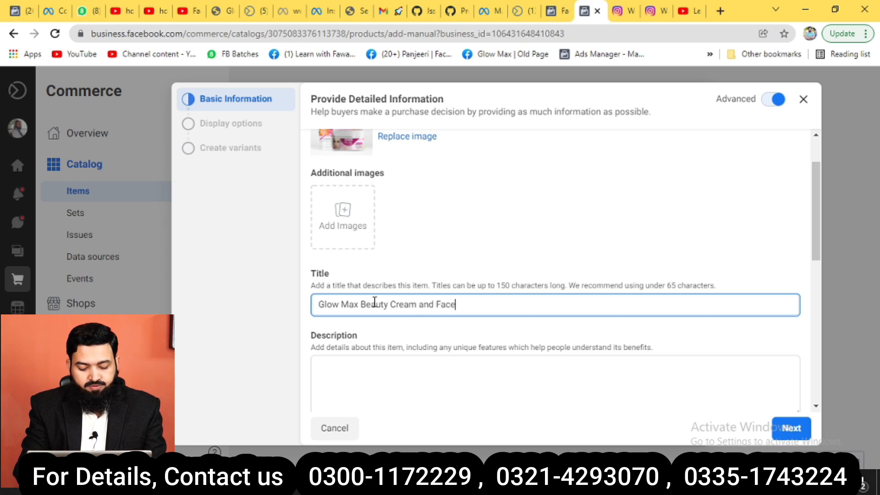
type("Wash")
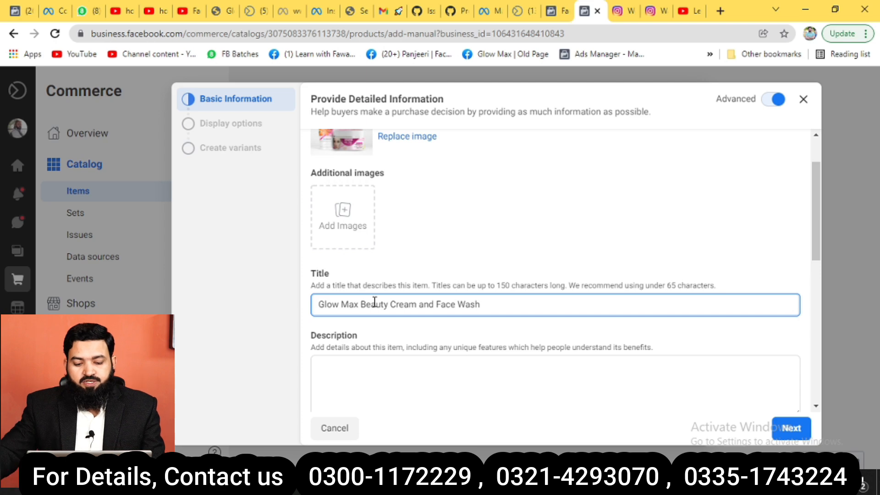
Enter the description 'To get fast results, use our beauty package'.
scroll(442, 302, "down", 3)
left_click(394, 244)
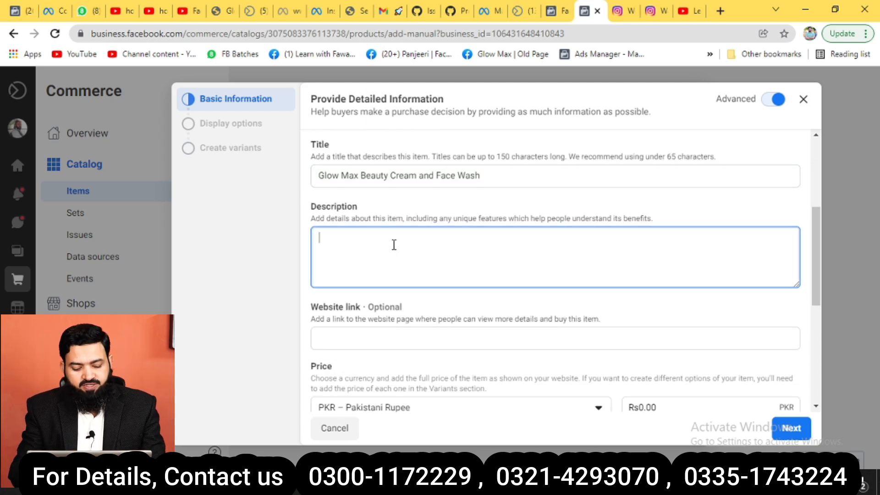
type("To")
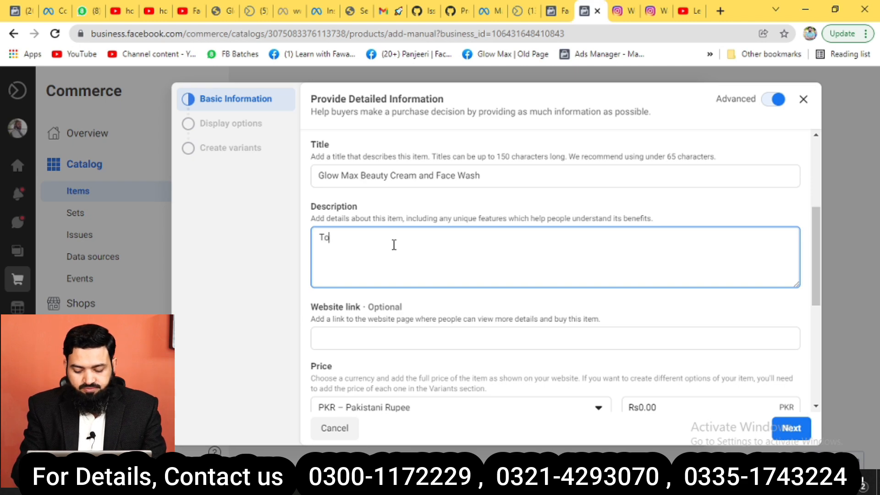
type(" get fa")
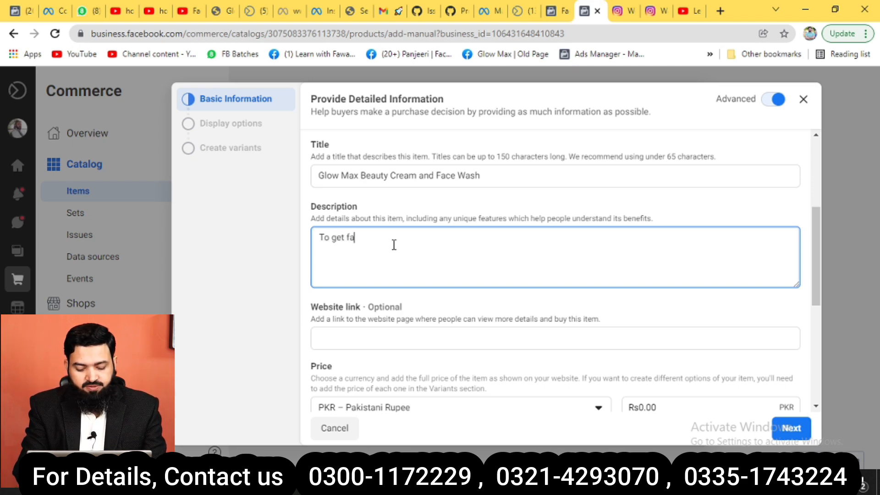
type("st")
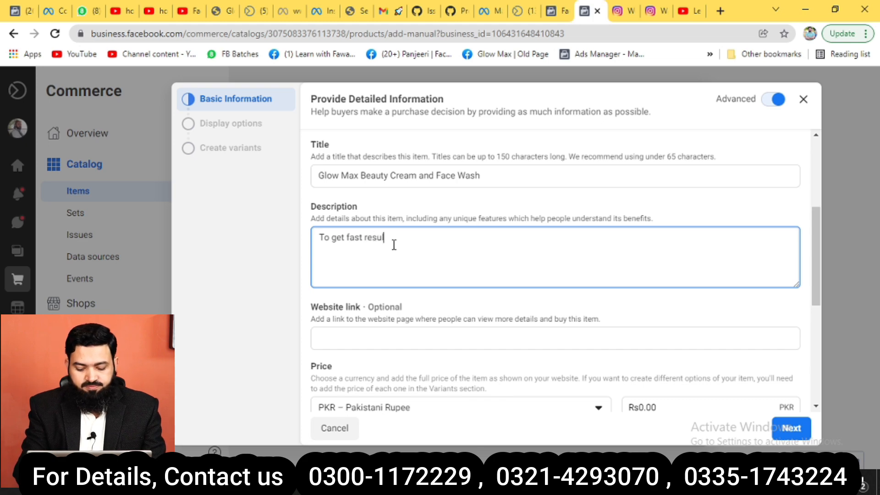
type("results, ")
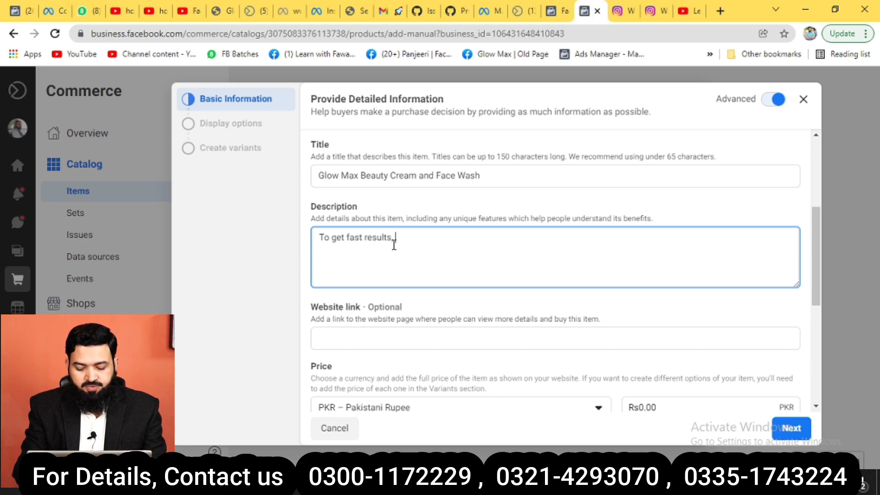
type("use our ")
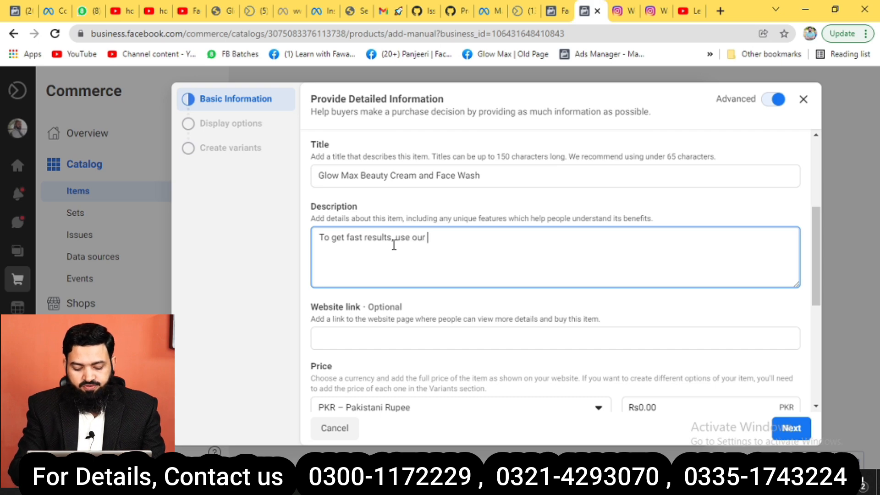
type("beauty")
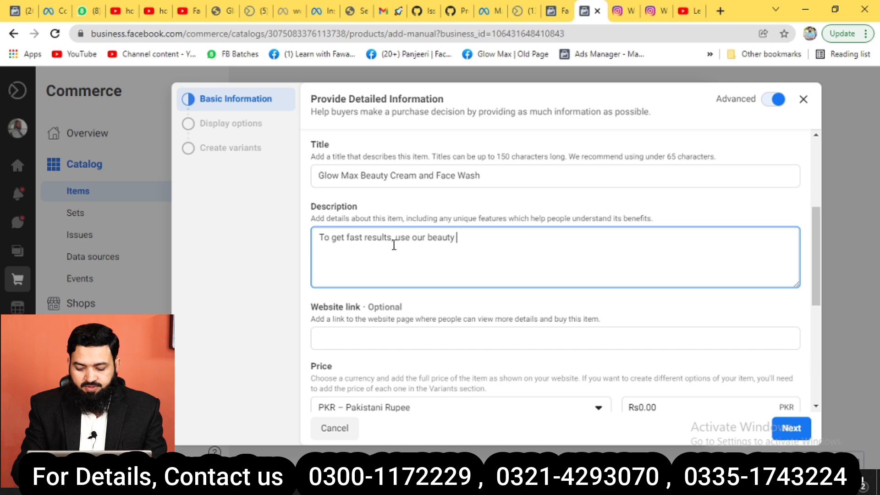
type(" pack")
type("age")
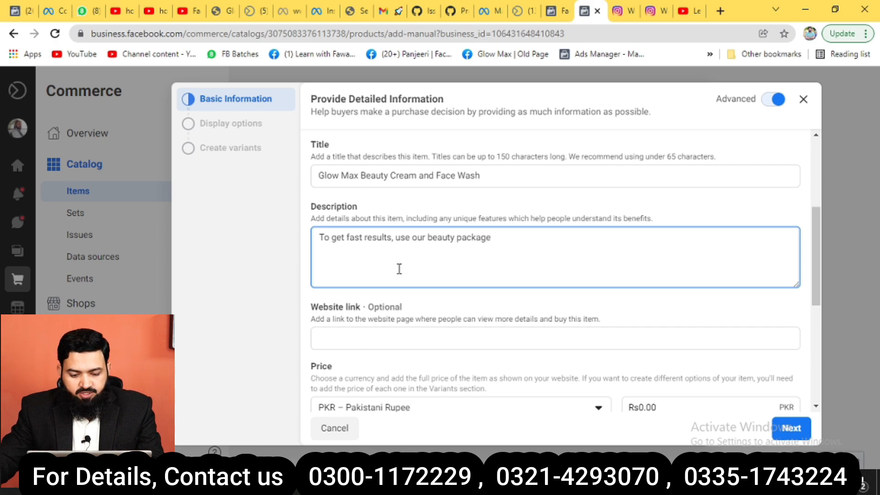
scroll(399, 268, "down", 1)
scroll(399, 268, "down", 1)
left_click(353, 274)
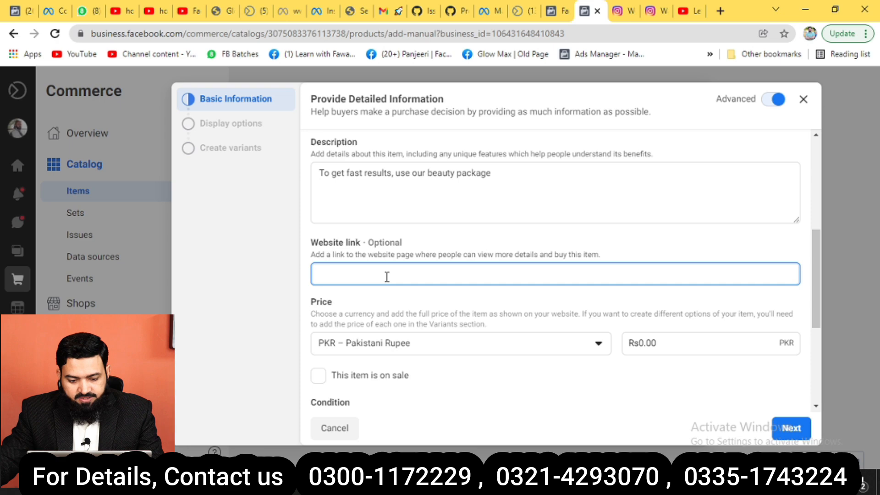
scroll(387, 276, "down", 1)
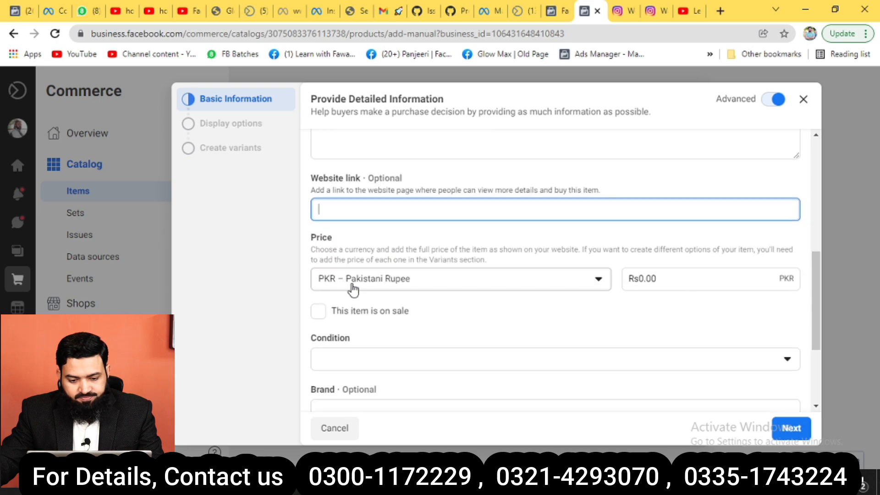
left_click(515, 280)
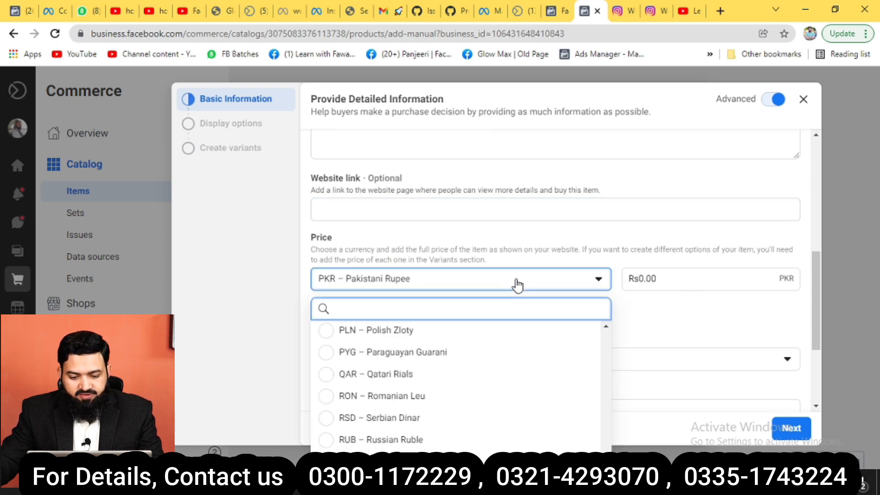
left_click(439, 212)
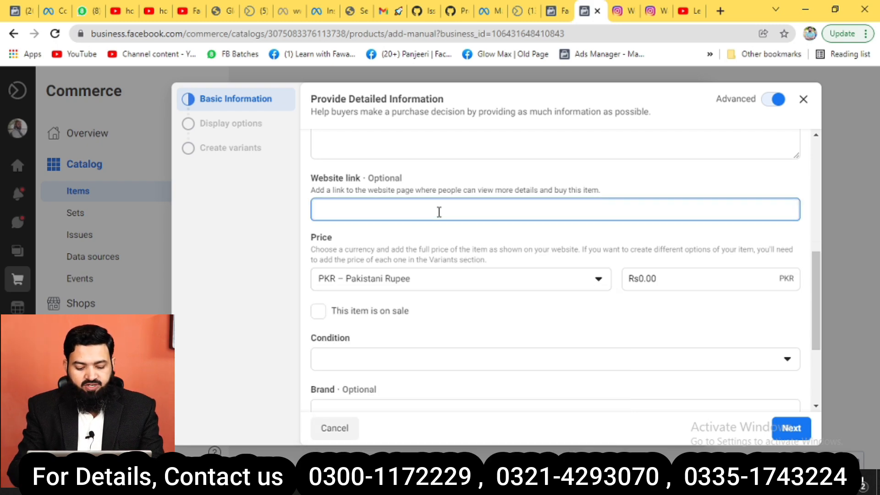
type("www")
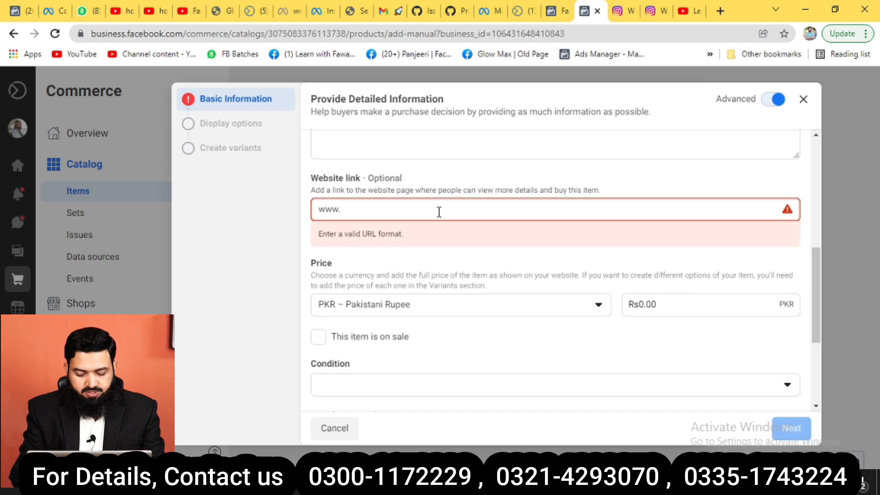
type(".glo")
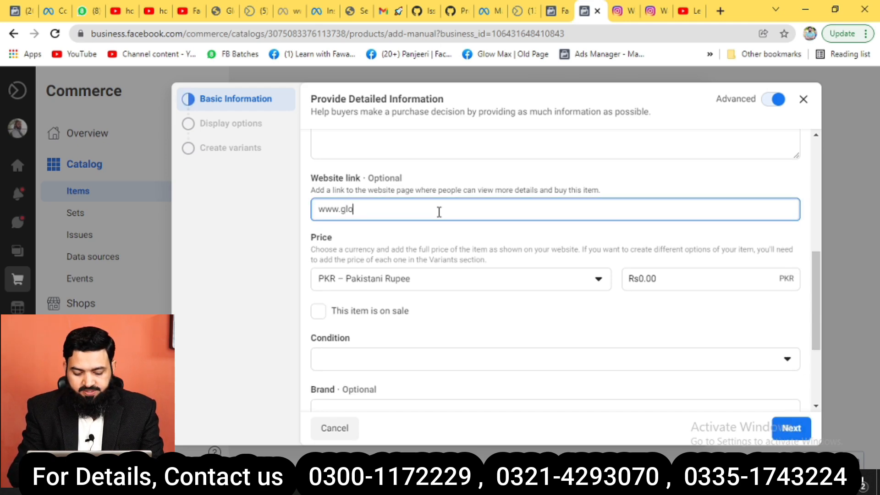
type("wmax.net")
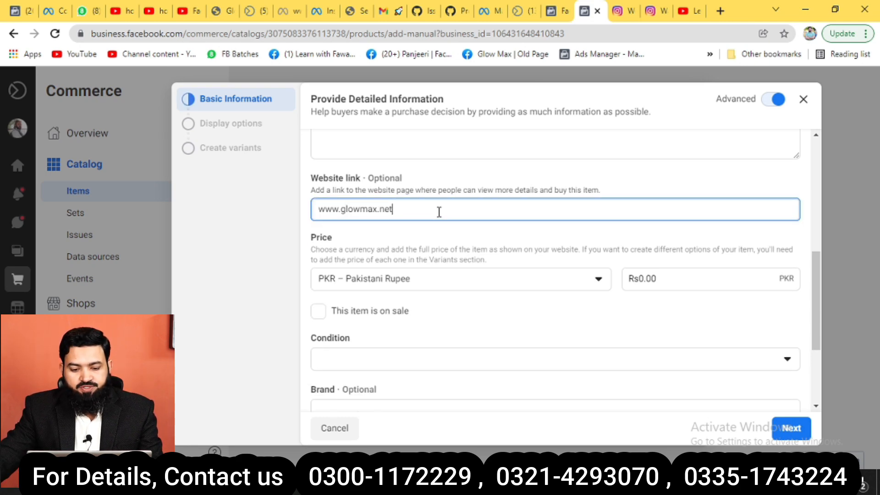
Price the item at 1800 and mark it on sale for 1150.
left_click(659, 279)
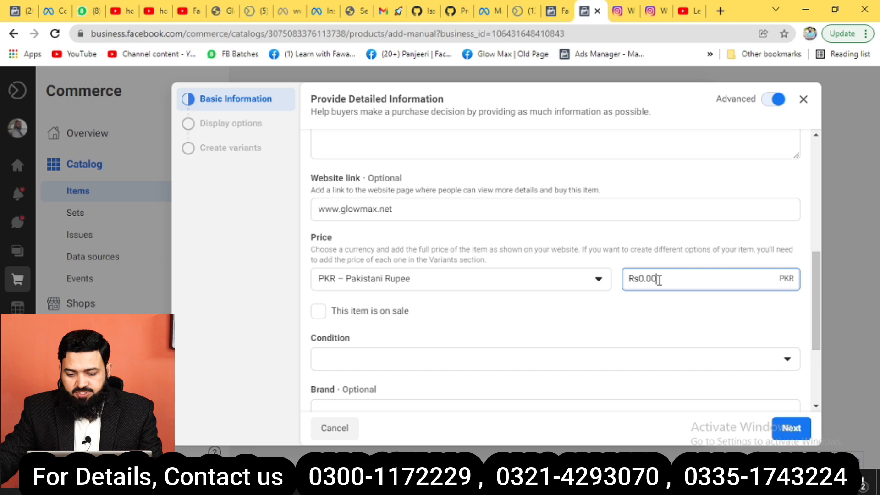
key("BackSpace")
key("BackSpace")
key("BackSpace")
key("BackSpace")
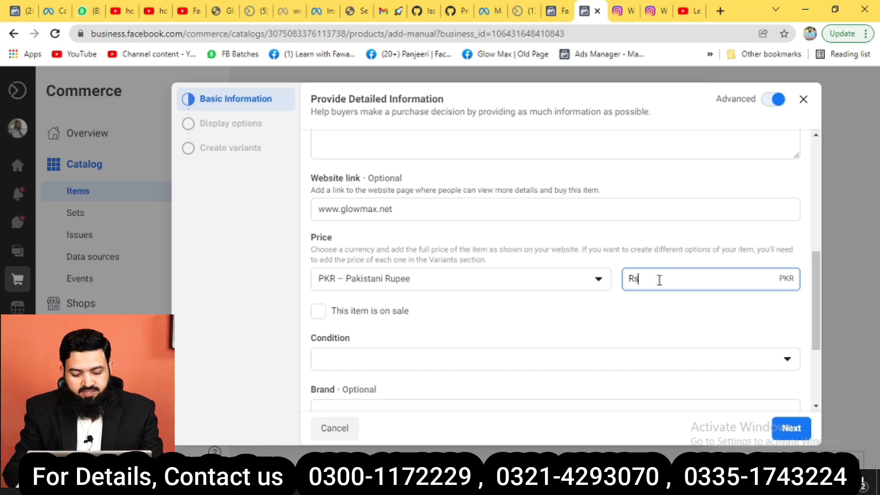
type("2200")
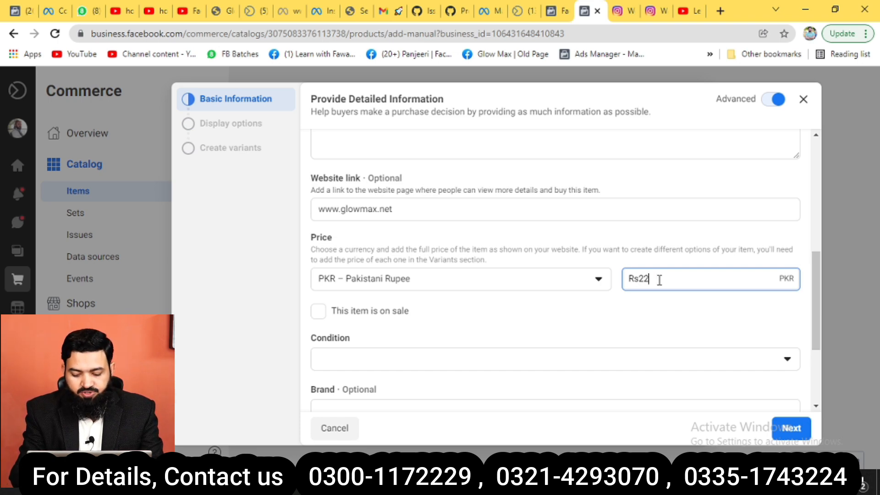
key("BackSpace")
key("BackSpace")
key("BackSpace")
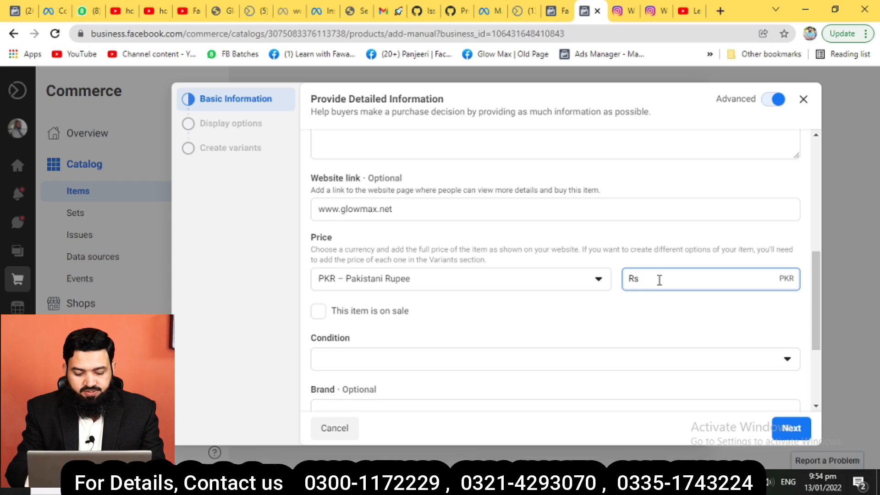
type("1800")
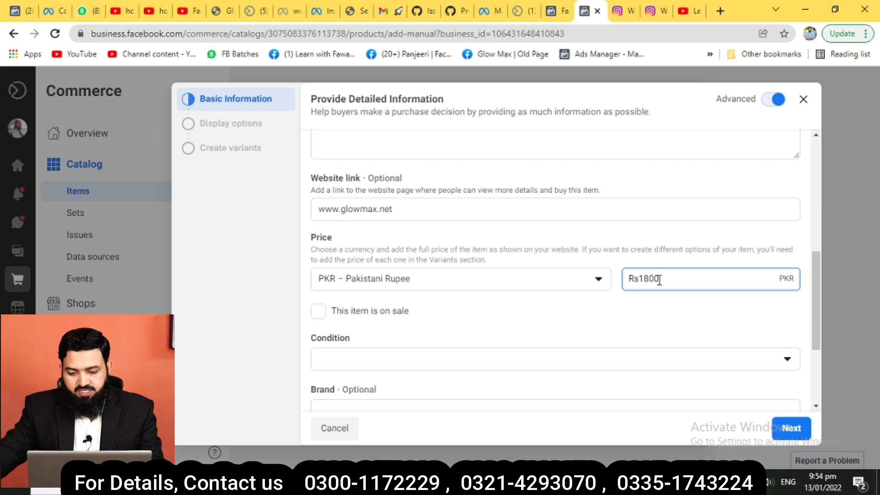
left_click(318, 312)
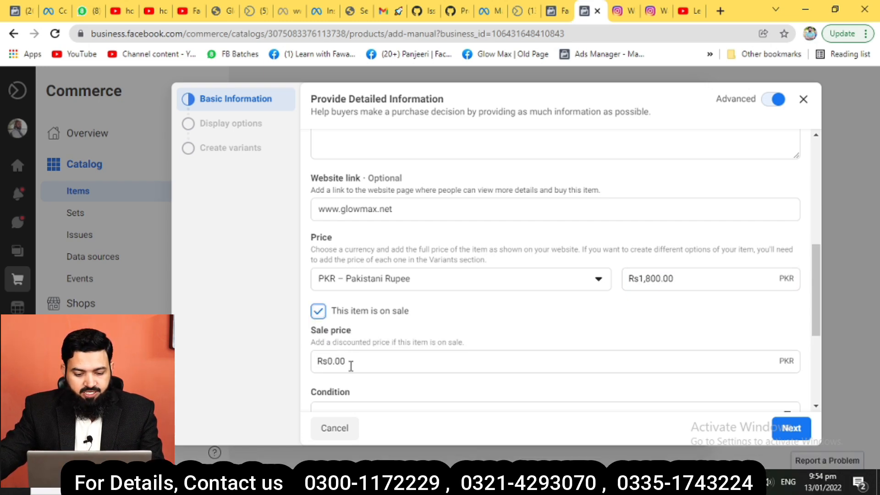
left_click(351, 367)
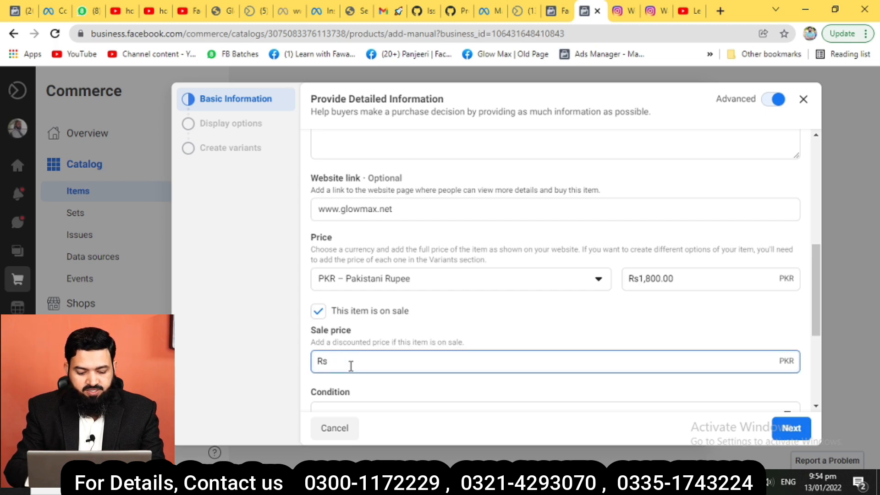
type("1150")
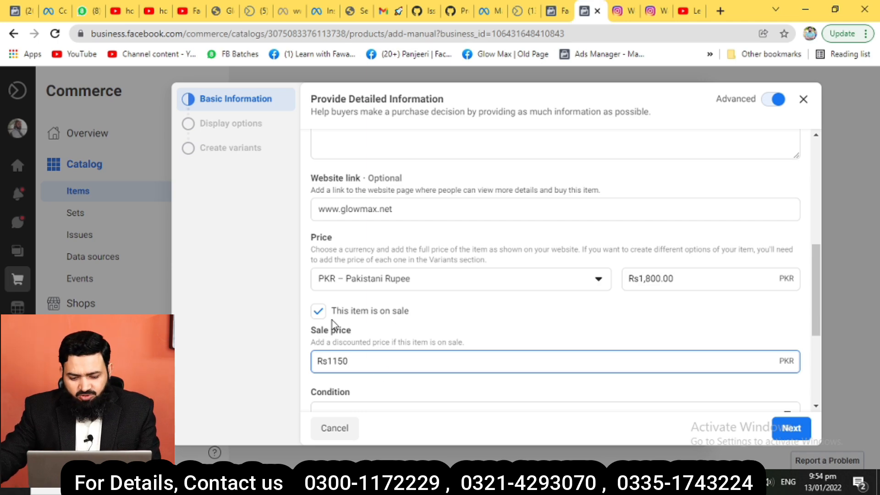
scroll(389, 298, "down", 1)
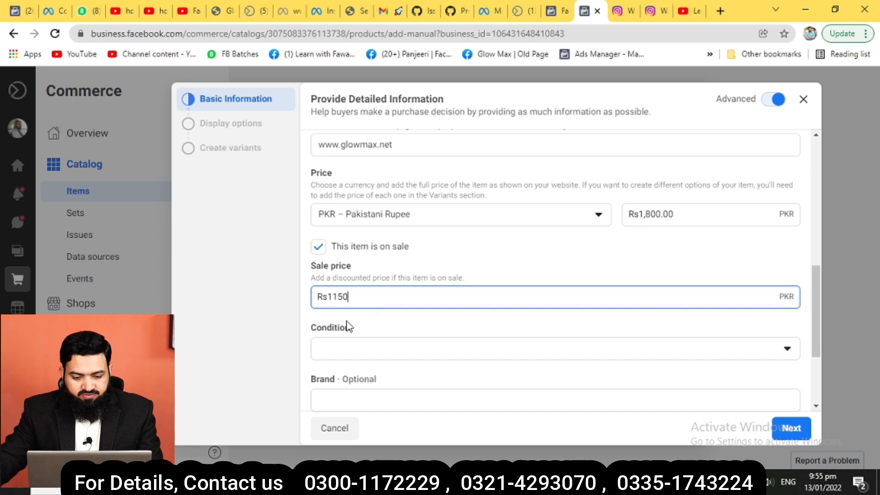
scroll(348, 321, "down", 2)
Set the item's condition to New and its brand to Glow Max.
left_click(381, 224)
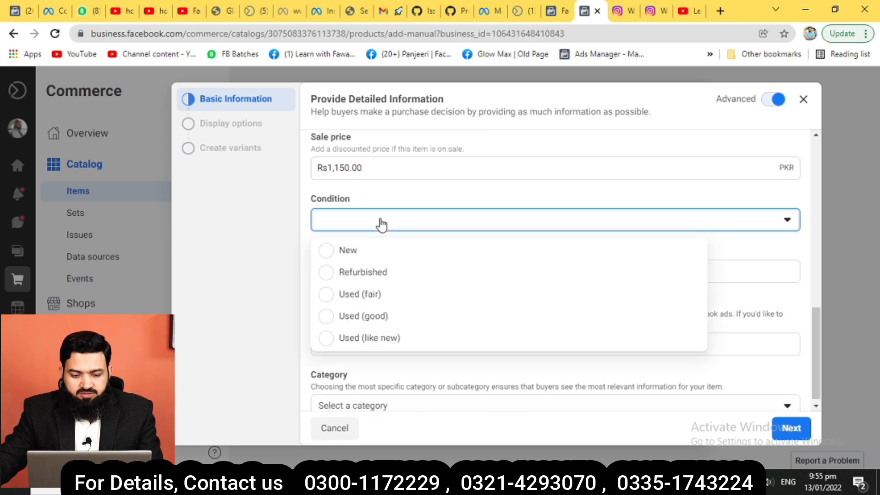
left_click(355, 252)
left_click(352, 270)
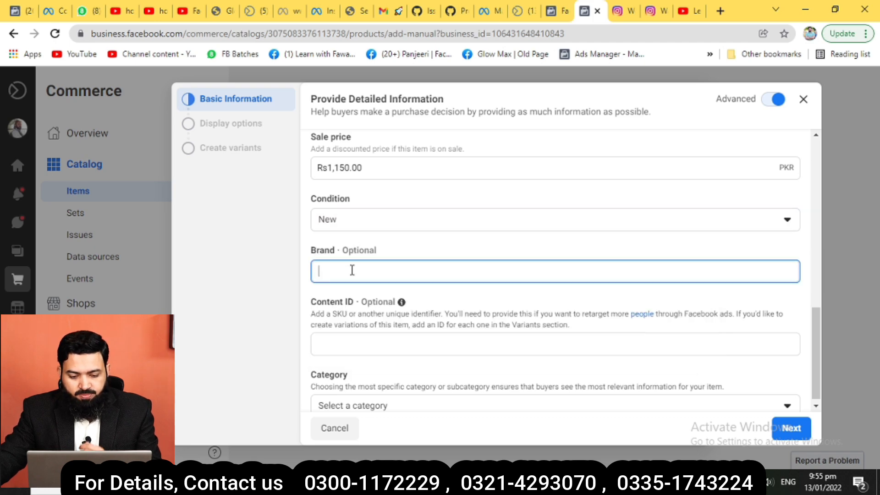
type("Glow")
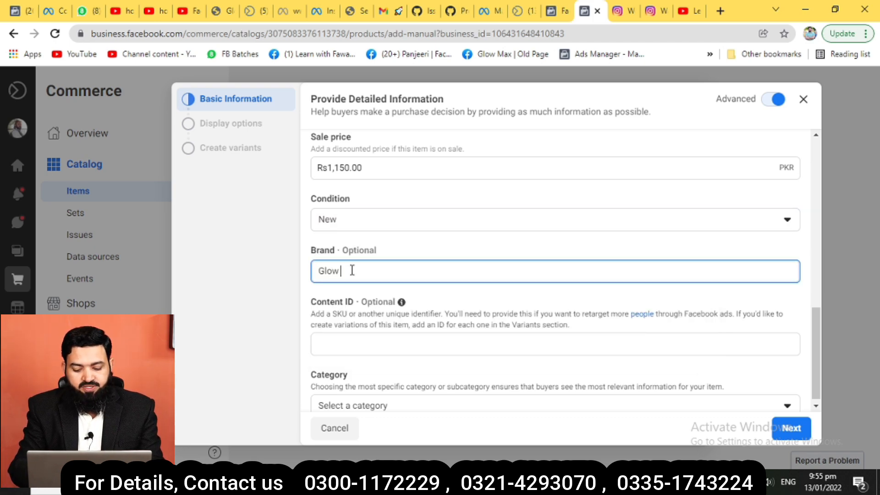
type(" ma")
key("BackSpace")
key("BackSpace")
type("Max")
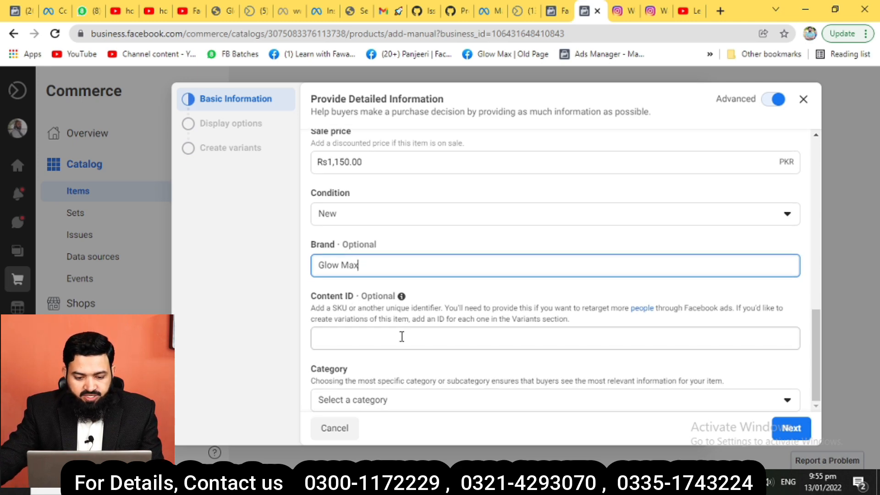
Set the category to Health & Beauty > Beauty.
mouse_move(401, 298)
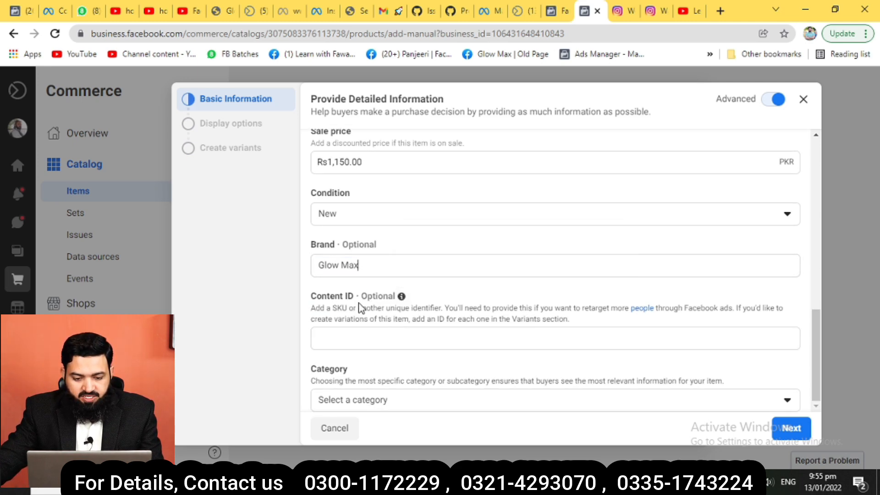
left_click(395, 405)
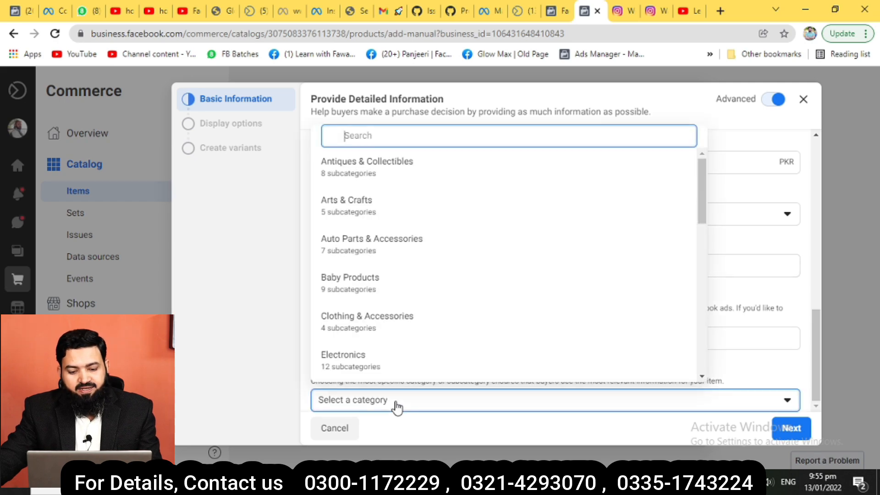
type("b")
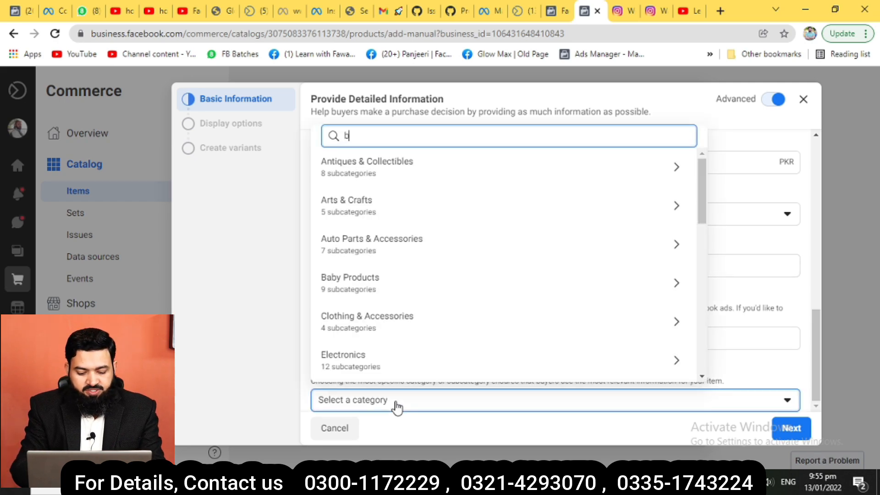
type("eauty")
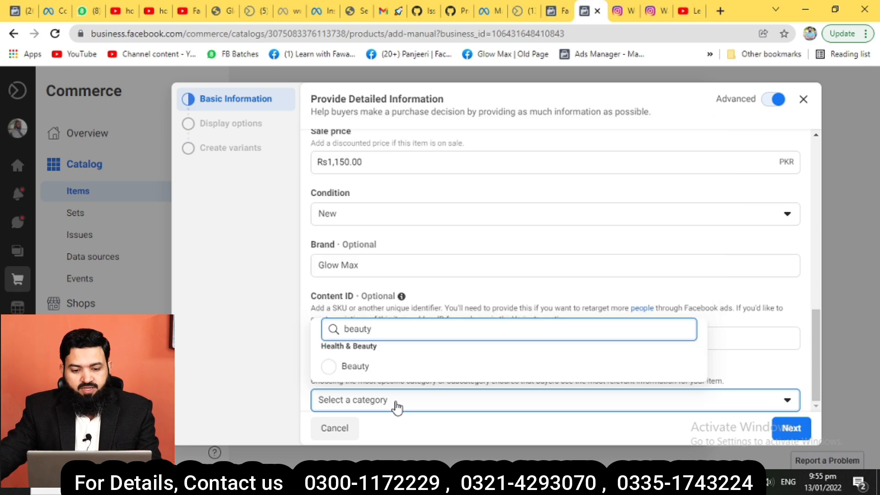
left_click(342, 367)
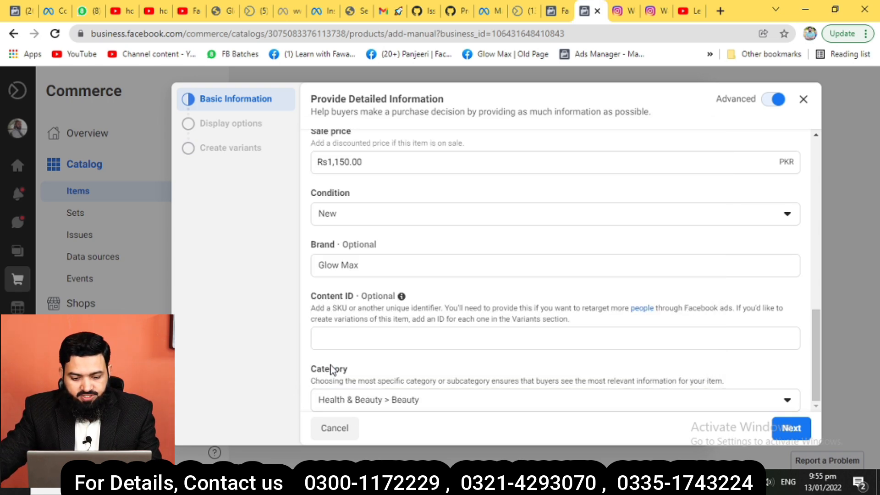
Go through Display options, Category Details and skipped variants to finish adding the item.
left_click(791, 427)
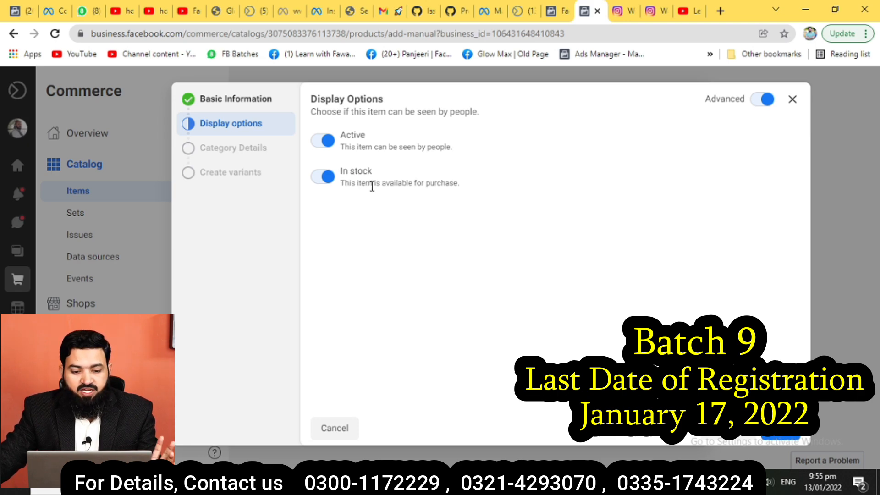
left_click(781, 437)
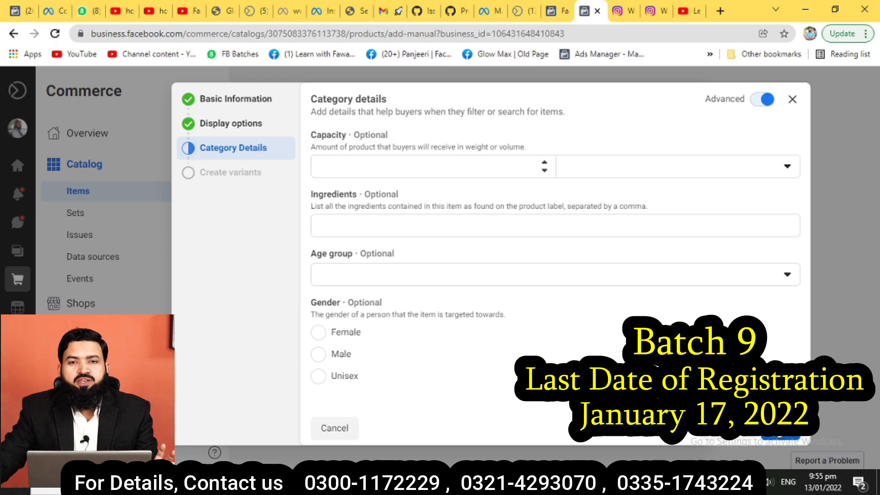
left_click(781, 433)
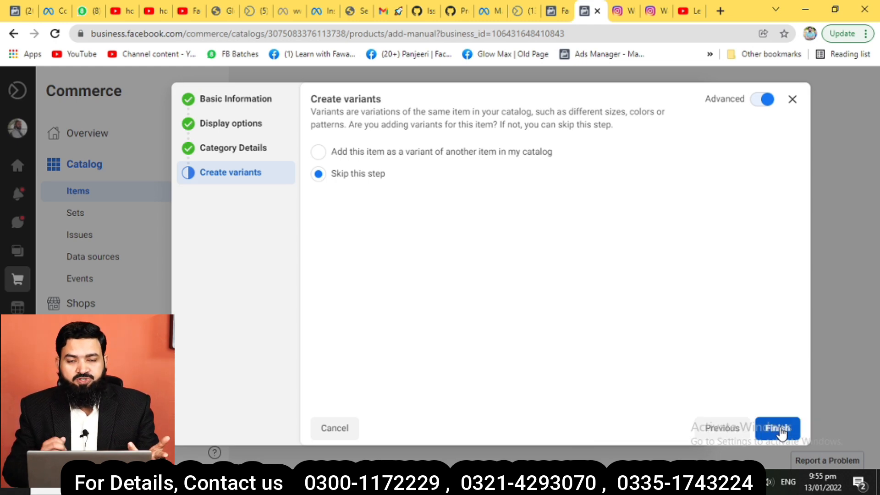
left_click(781, 429)
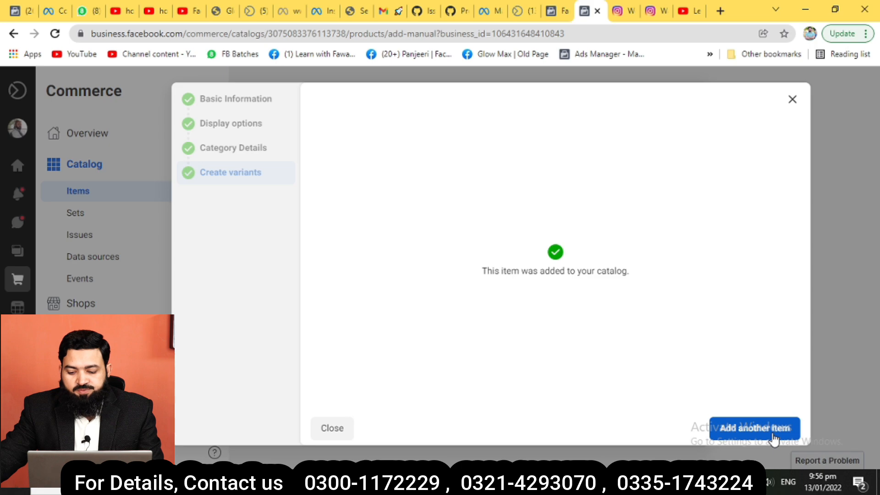
Close the item-added confirmation and return to the Add Items options.
left_click(342, 428)
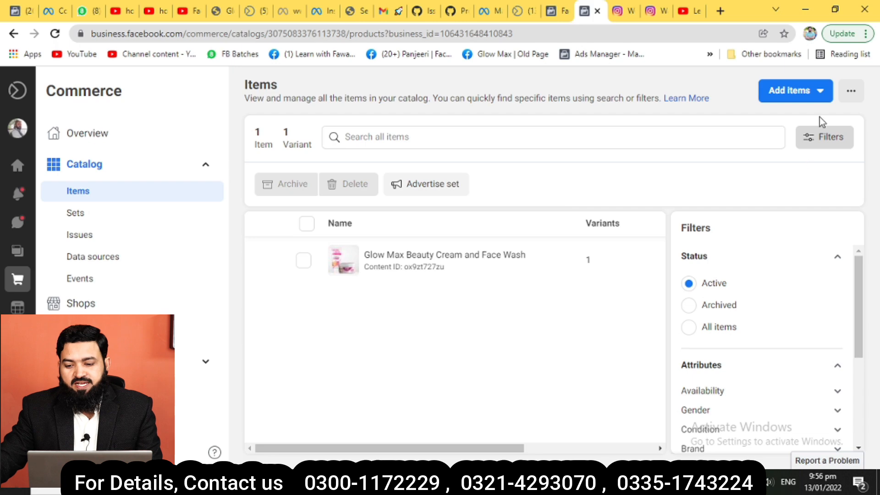
left_click(799, 96)
Choose Add multiple items with Manual entry to open the multi-item editor.
left_click(779, 125)
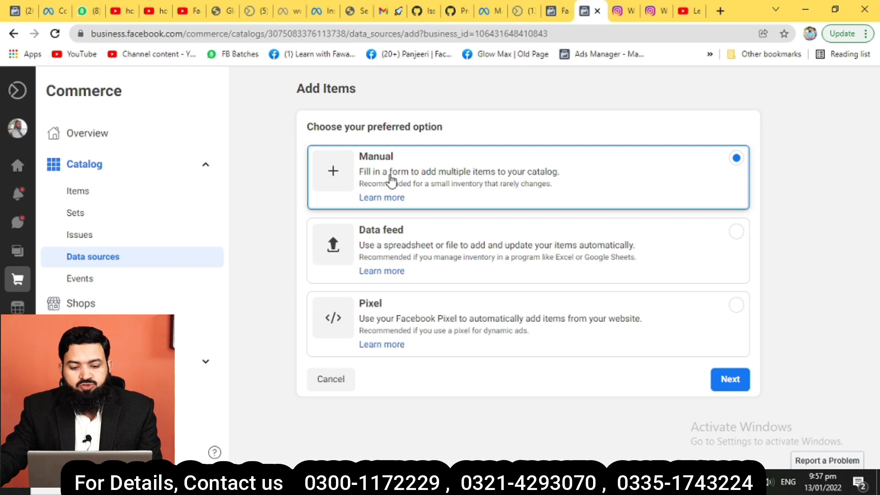
left_click(731, 379)
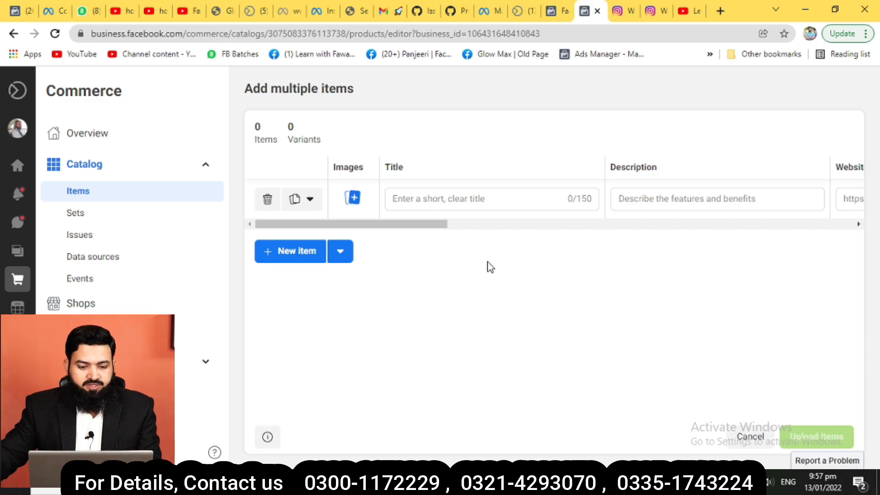
Fill the first row with title Beauty Cream and description Beauty cream.
left_click(425, 199)
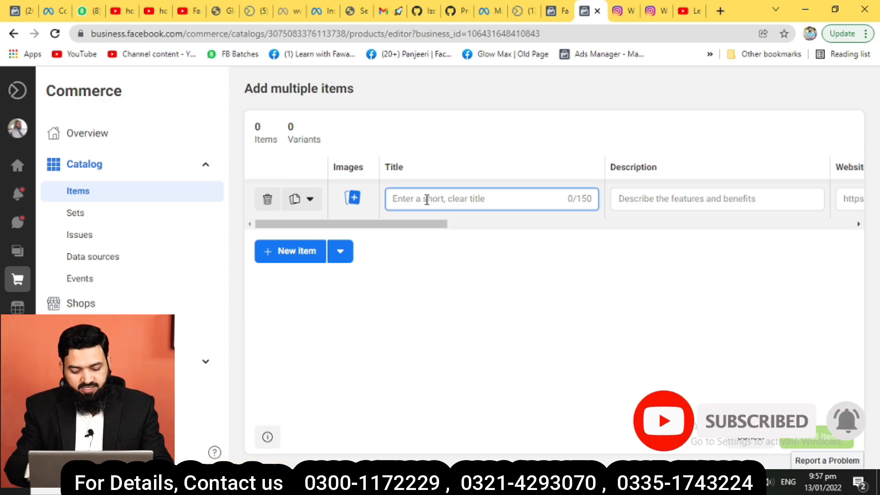
type("face")
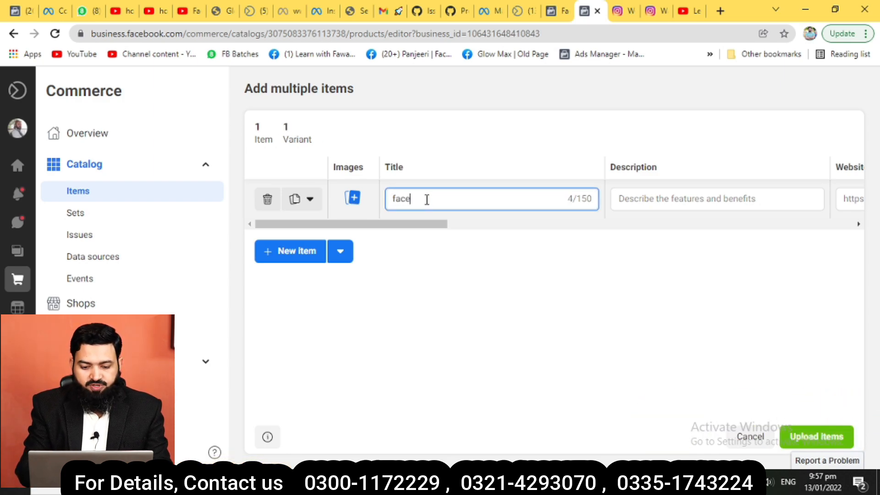
key("BackSpace")
key("BackSpace")
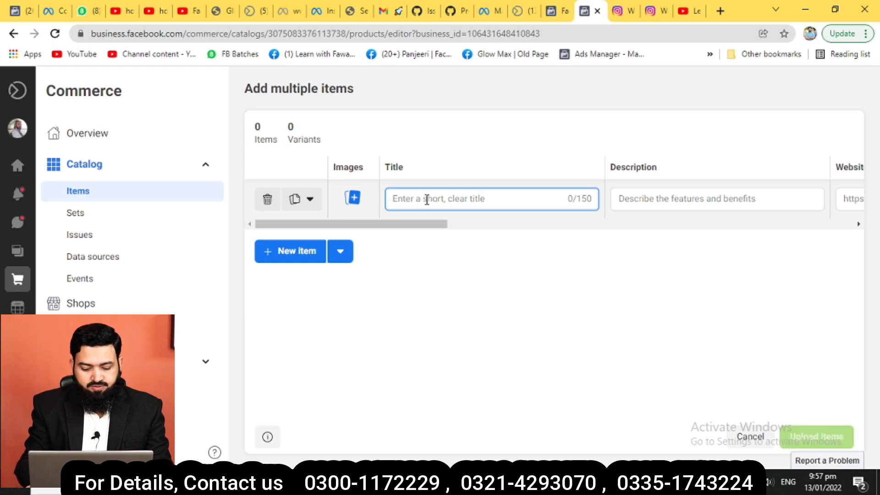
type("Beauty Cream")
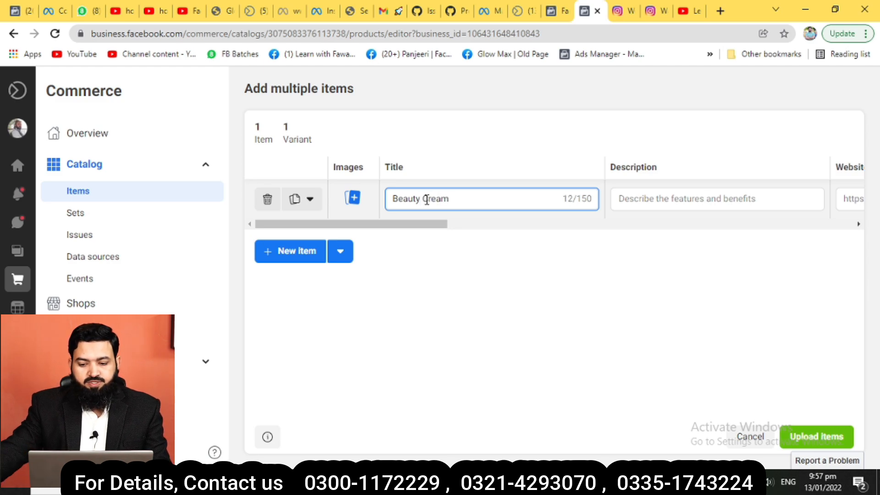
left_click(656, 202)
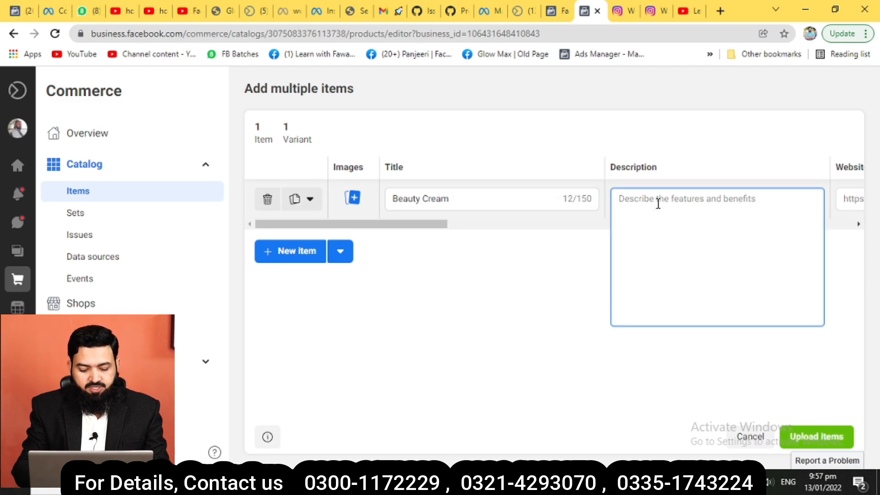
type("Beauty cream")
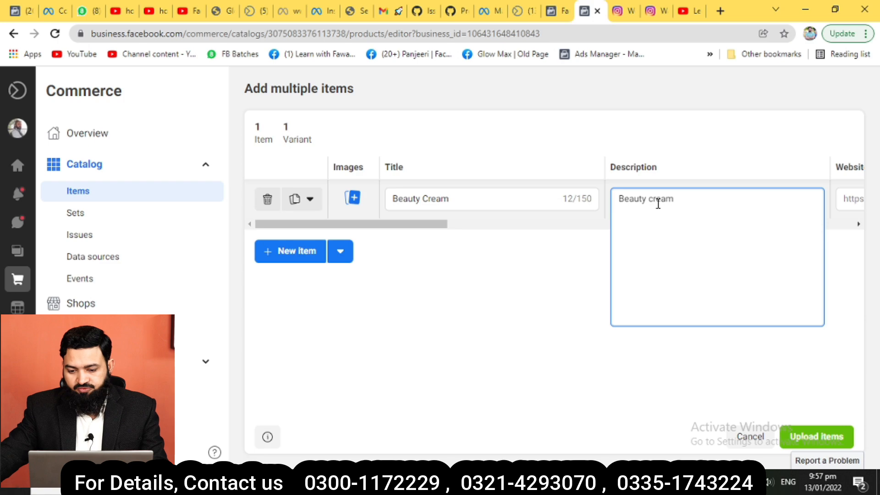
left_click(560, 285)
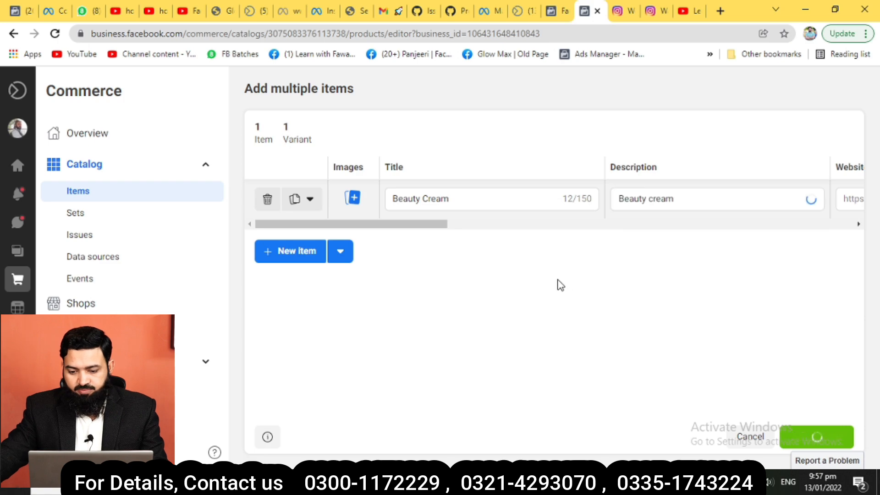
Enter glowmax.net as the Beauty Cream website link.
left_click(848, 198)
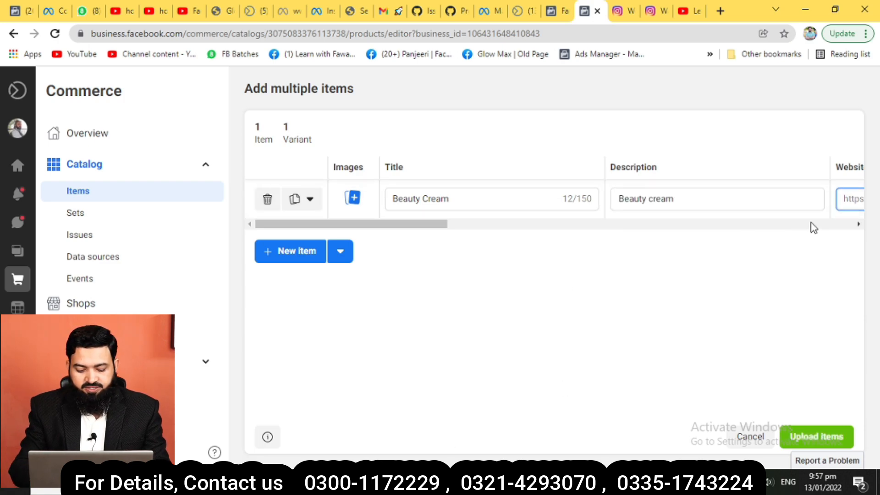
type("glowmax")
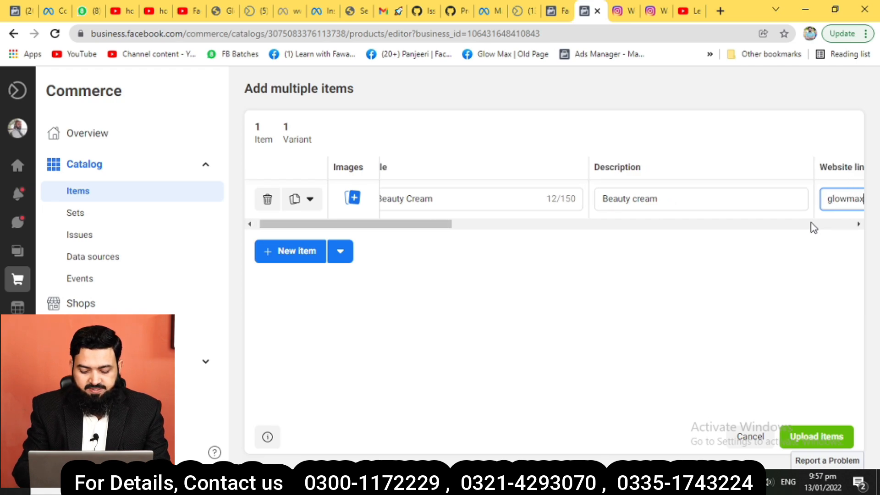
type(".net")
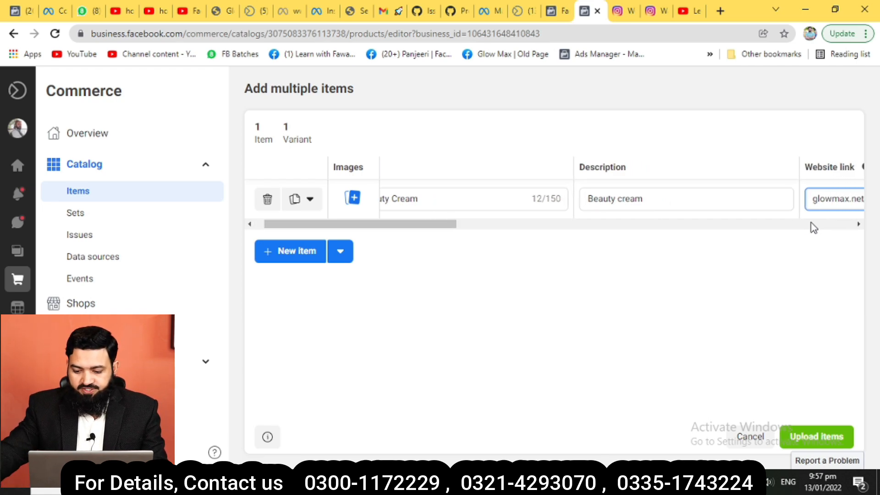
left_click_drag(446, 229, 592, 233)
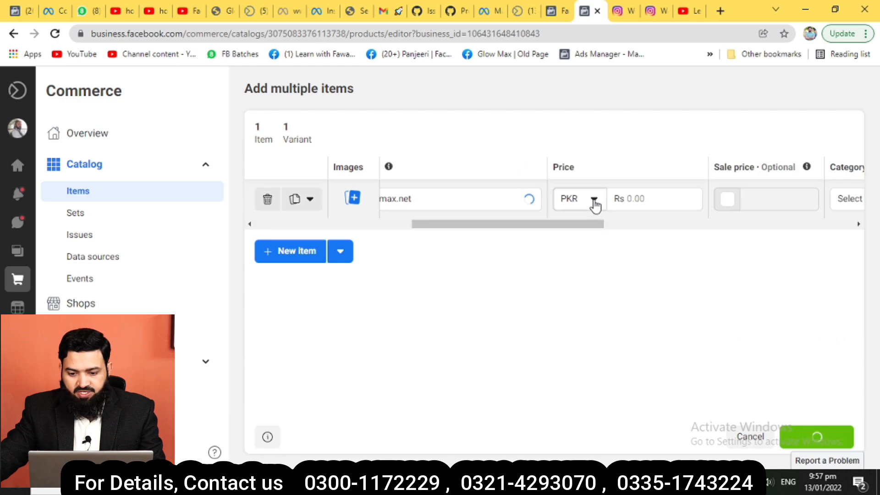
Price Beauty Cream at 1800 and turn on a sale price.
left_click(643, 199)
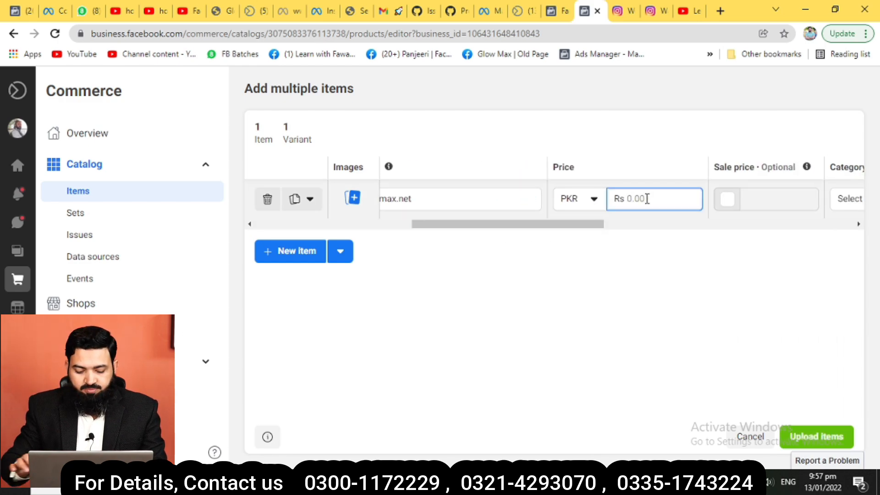
type("1800")
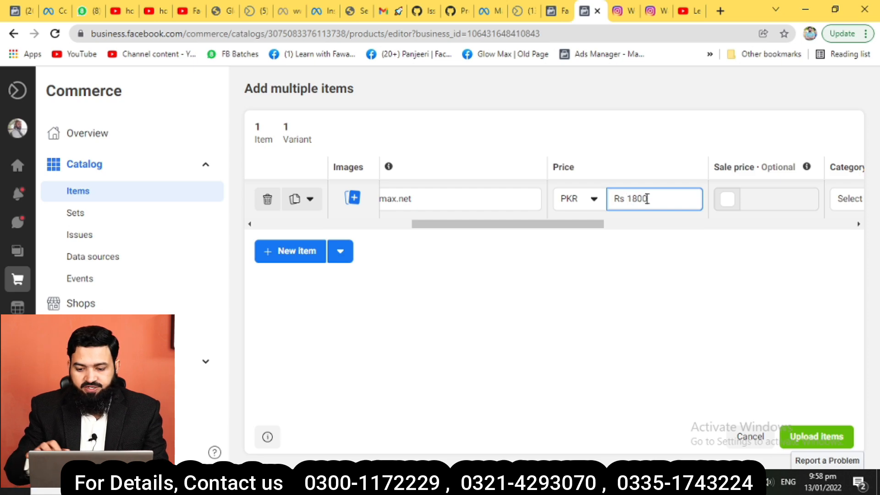
left_click(732, 201)
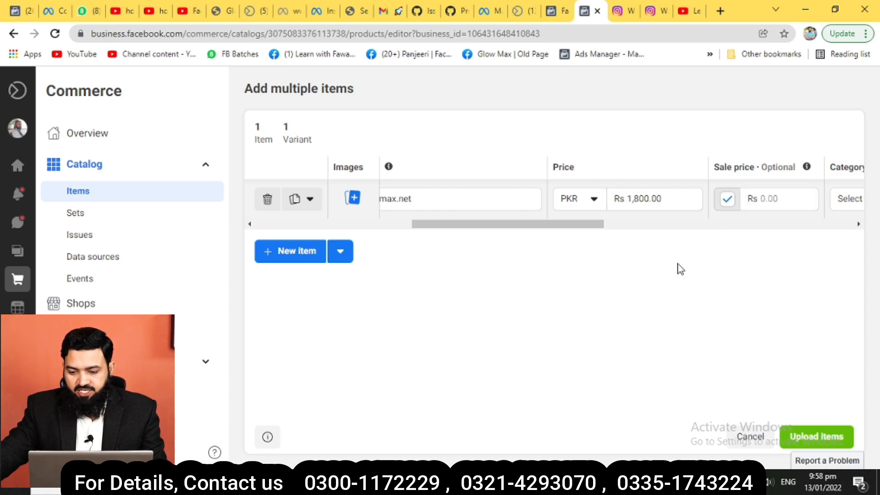
left_click_drag(585, 224, 667, 225)
Set category Health & Beauty > Beauty, condition New and brand Glow Max.
left_click(668, 206)
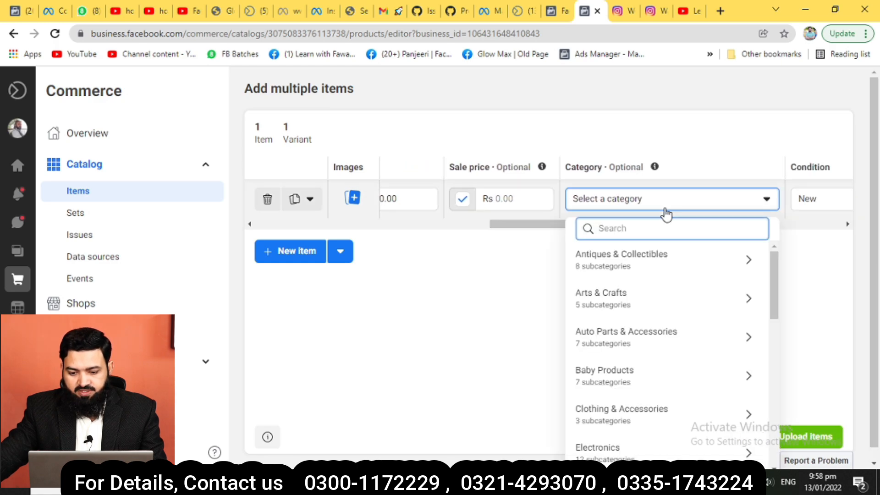
type("b")
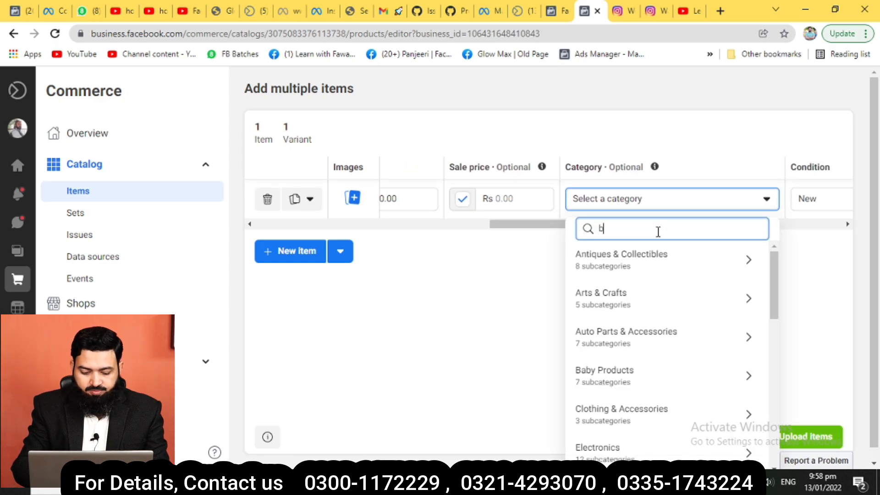
type("eauty")
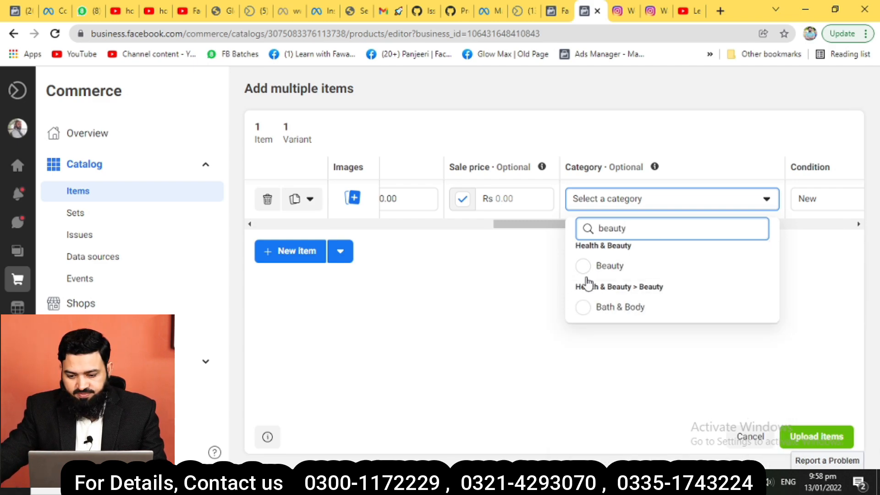
left_click(585, 271)
left_click(798, 202)
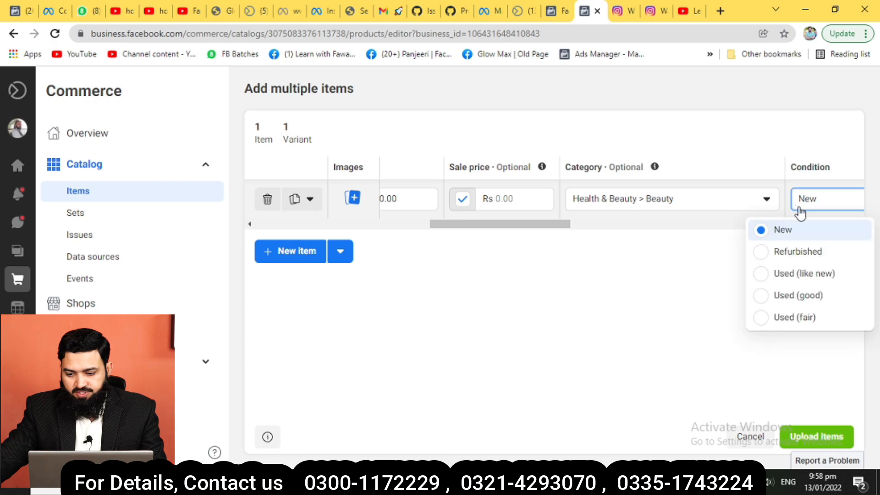
left_click(795, 230)
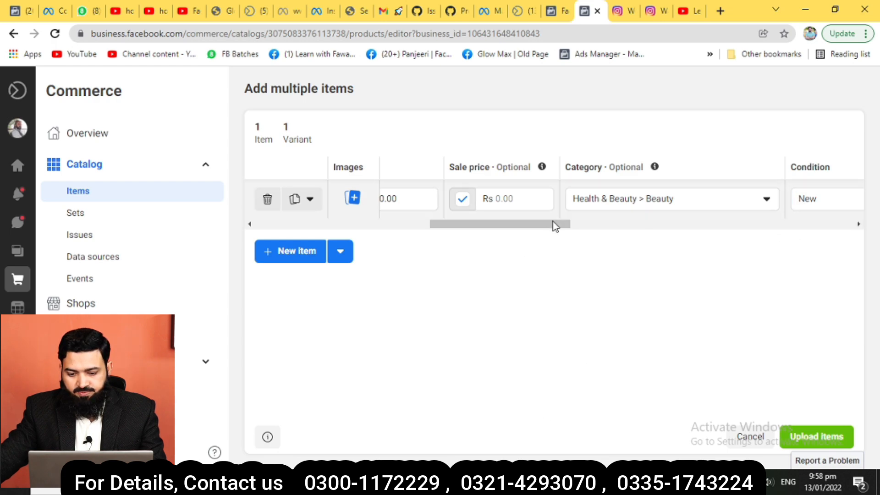
left_click_drag(552, 224, 651, 225)
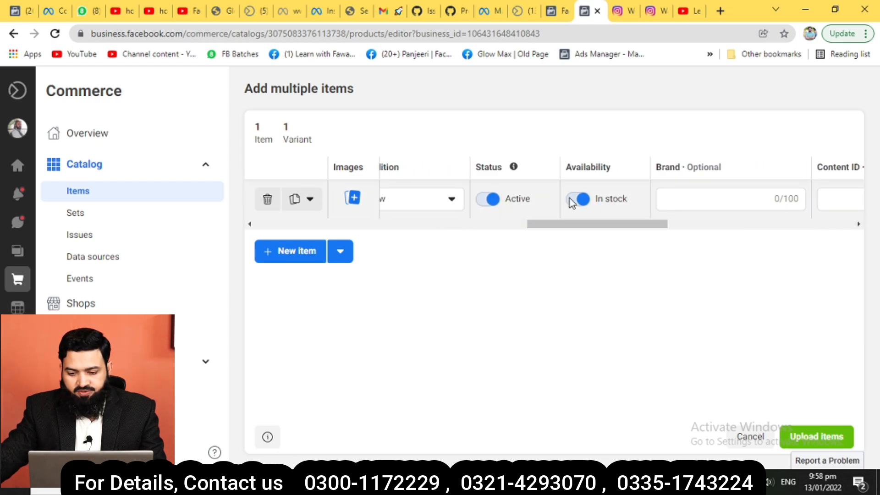
left_click(707, 202)
type("Glow")
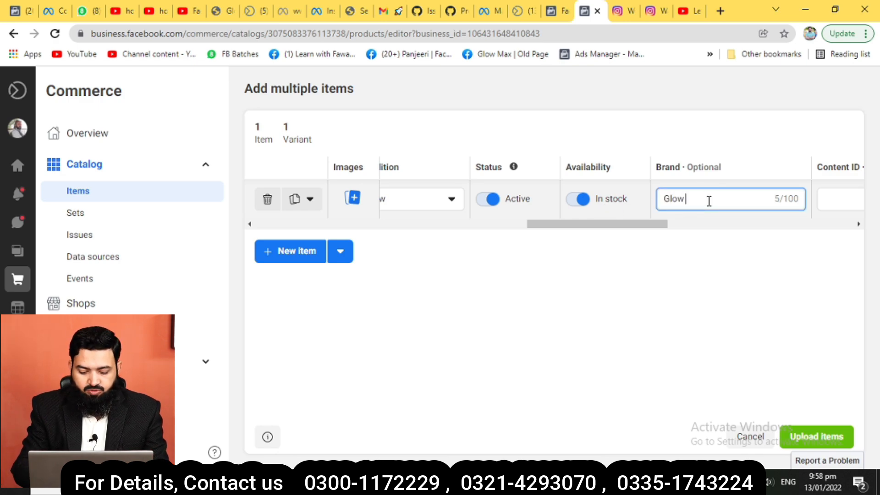
type(" Max")
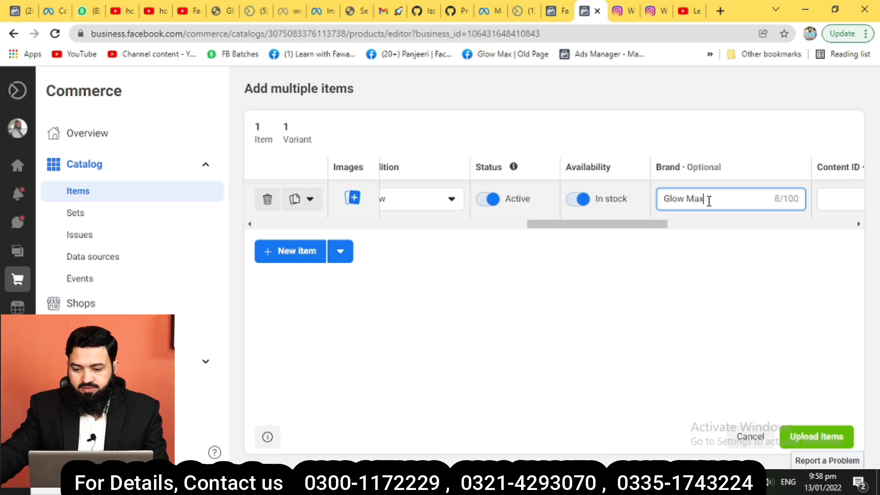
left_click_drag(664, 224, 744, 227)
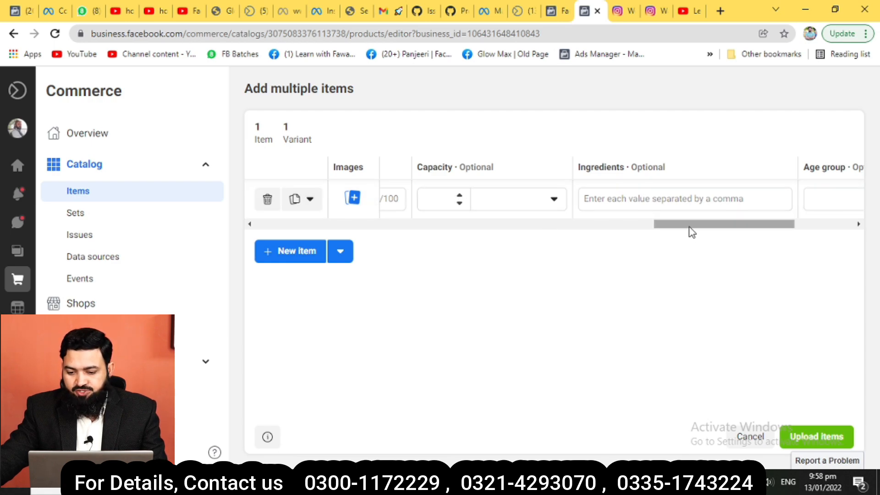
Enter 950 as Beauty Cream's sale price.
mouse_move(687, 229)
left_mouse_down()
mouse_move(781, 226)
mouse_move(428, 259)
left_mouse_up()
left_click(532, 199)
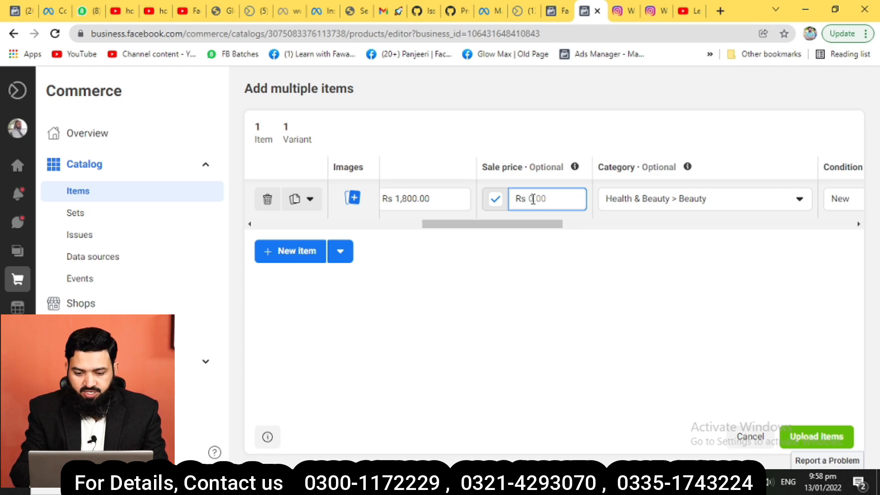
type("9")
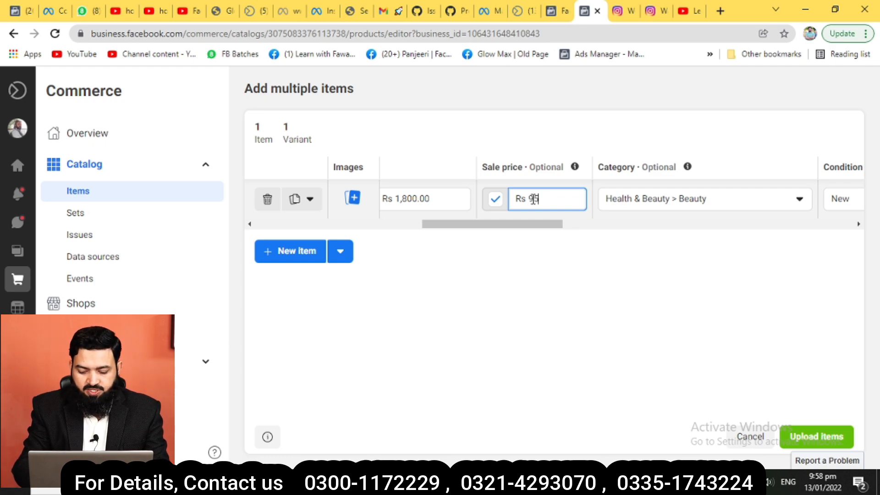
type("50")
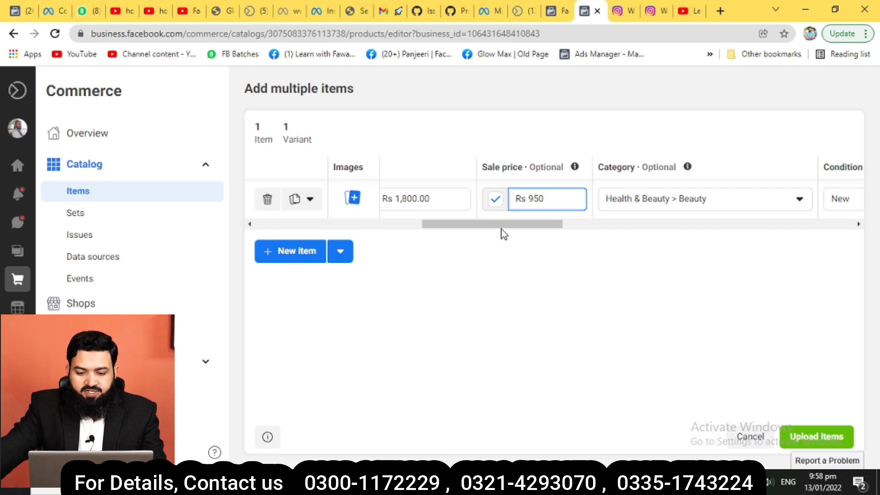
left_click_drag(501, 229, 325, 232)
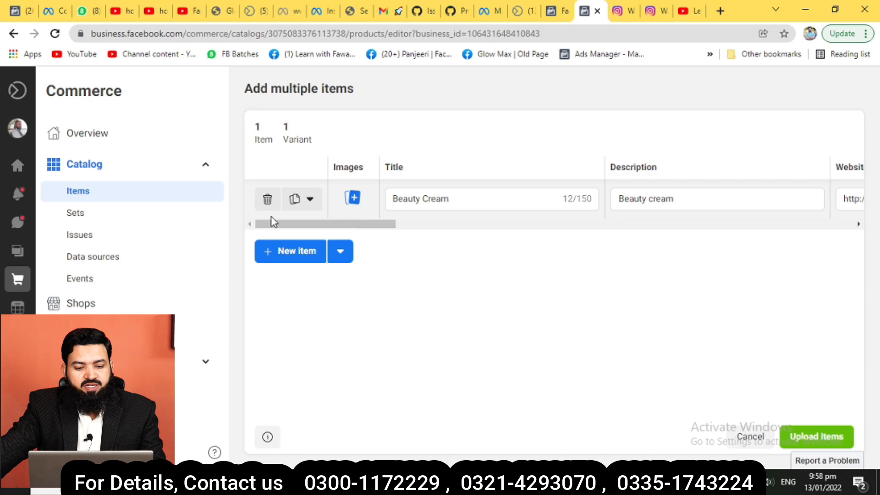
left_click(310, 200)
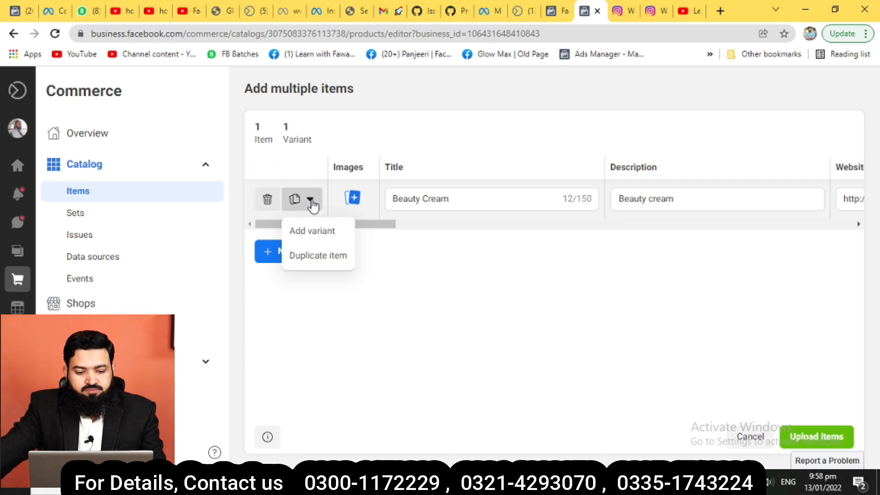
Duplicate the Beauty Cream item and retitle the copy 'Beauty Cream + Face Wash'.
left_click(323, 256)
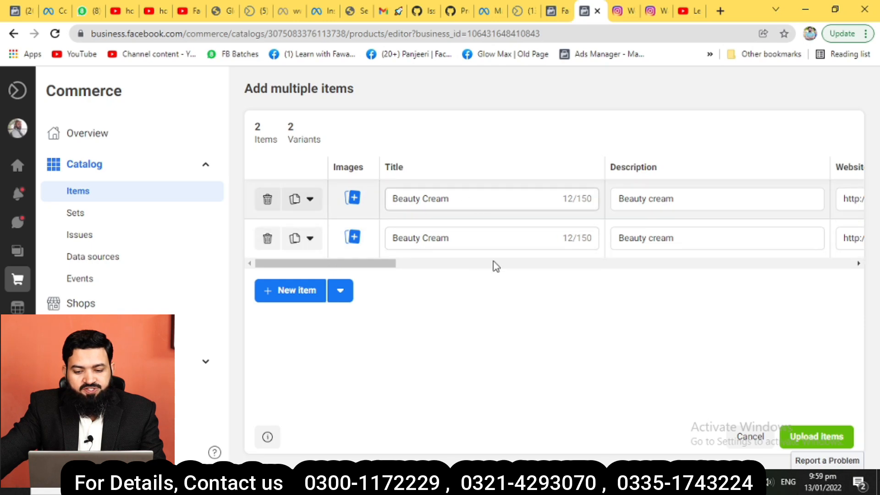
left_click_drag(381, 266, 316, 291)
left_click(459, 240)
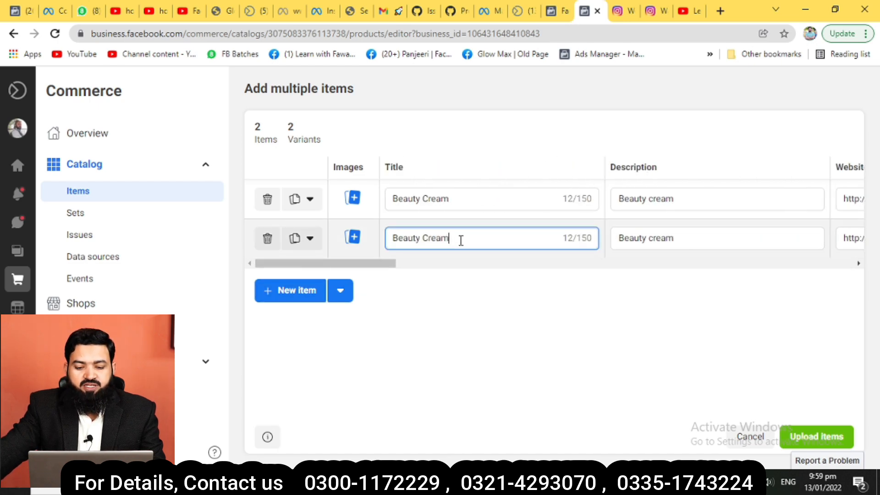
type("+ ")
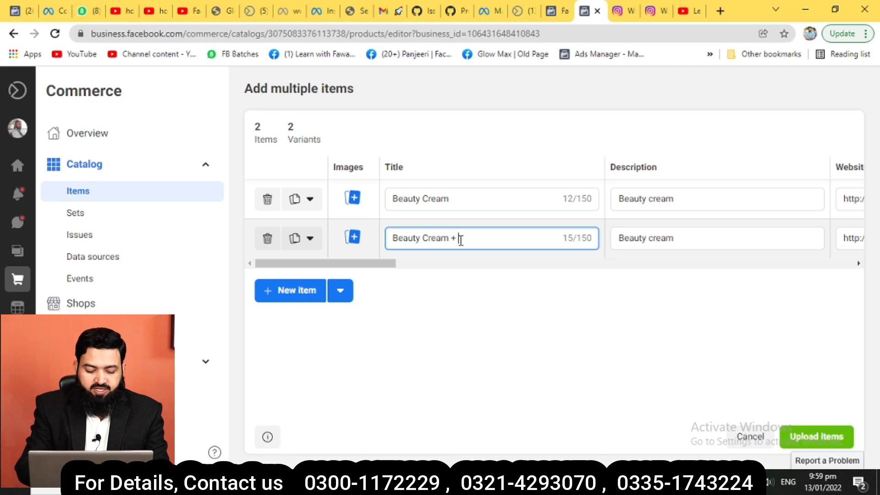
type("Face Wash")
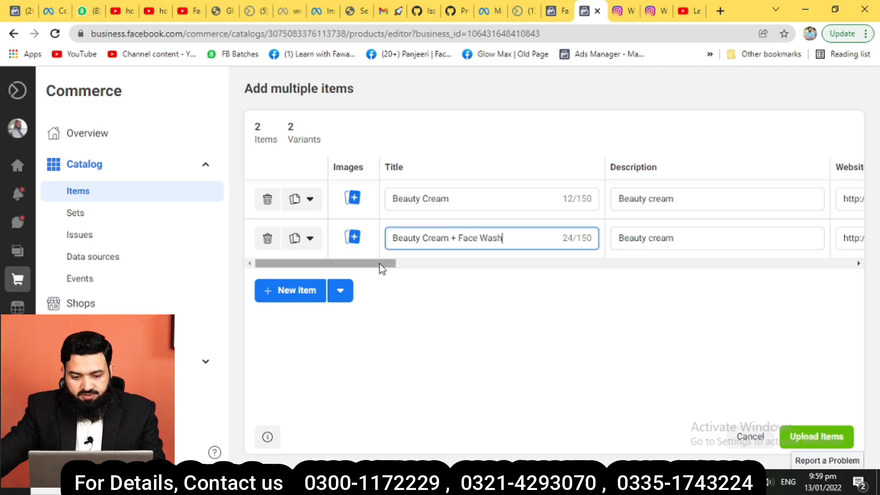
left_click_drag(379, 263, 483, 263)
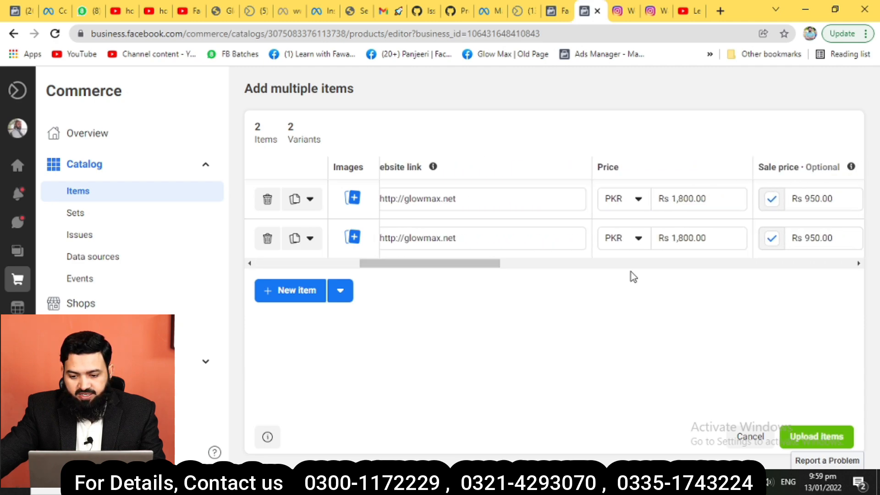
Set the new item's price to 2200 and edit its sale price.
left_click(685, 238)
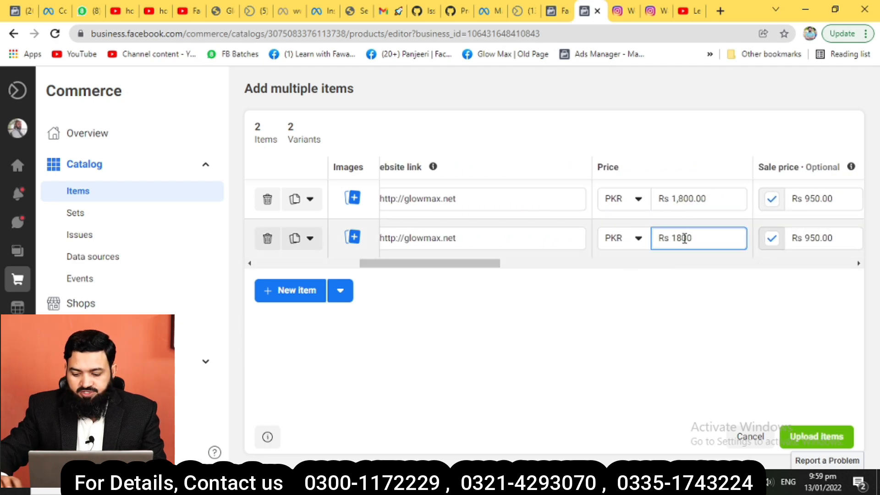
key("BackSpace")
key("BackSpace")
type("22")
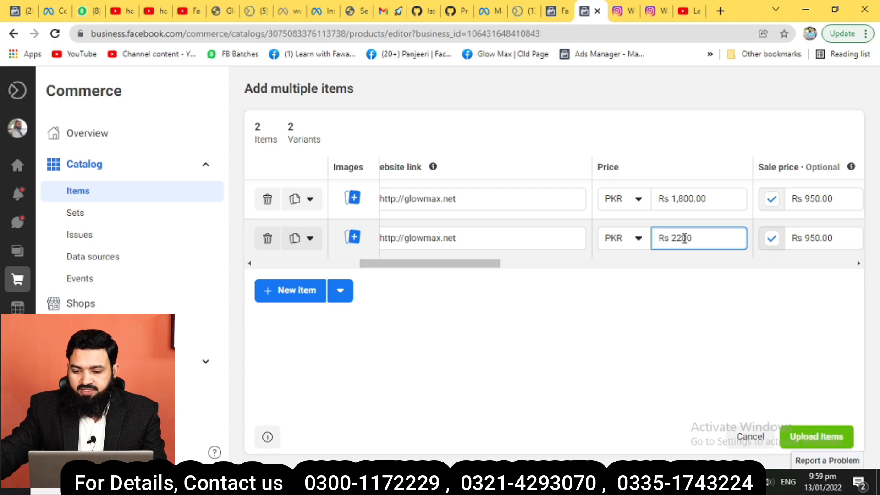
left_click(810, 238)
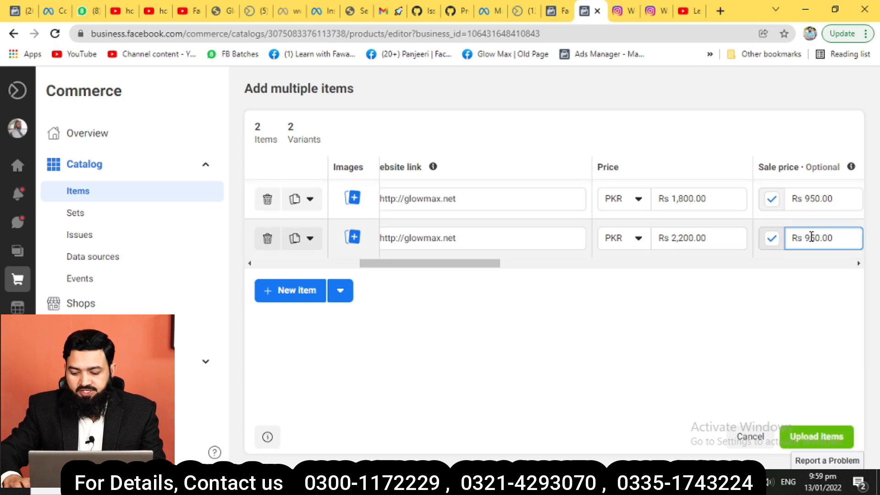
key("BackSpace")
type("11")
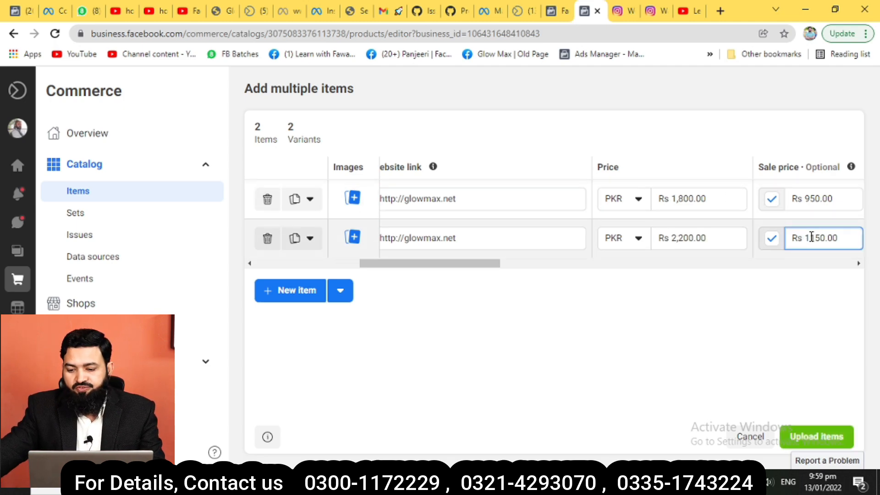
left_click_drag(485, 269, 380, 298)
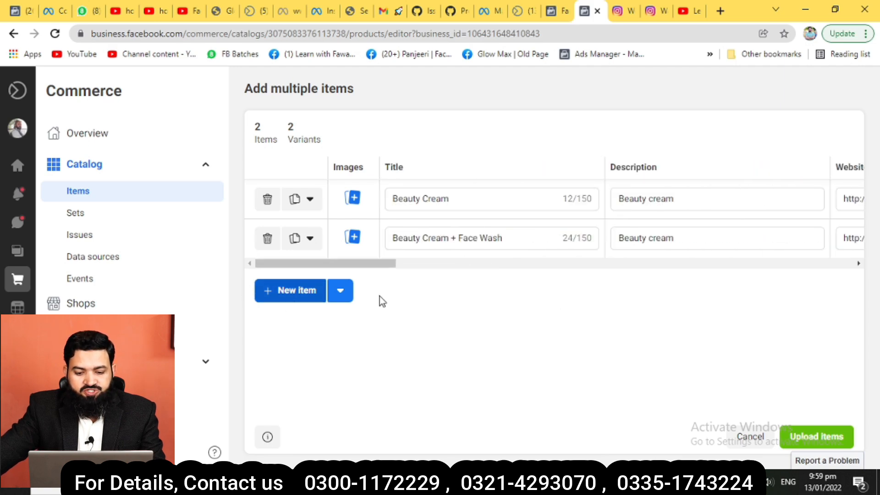
Add the cream jar photo from My Products > Combine to Beauty Cream.
left_click(353, 200)
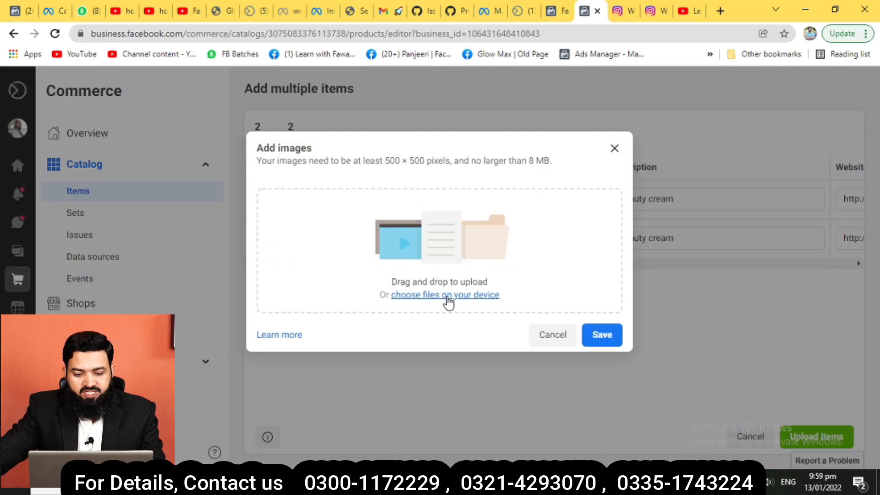
left_click(481, 297)
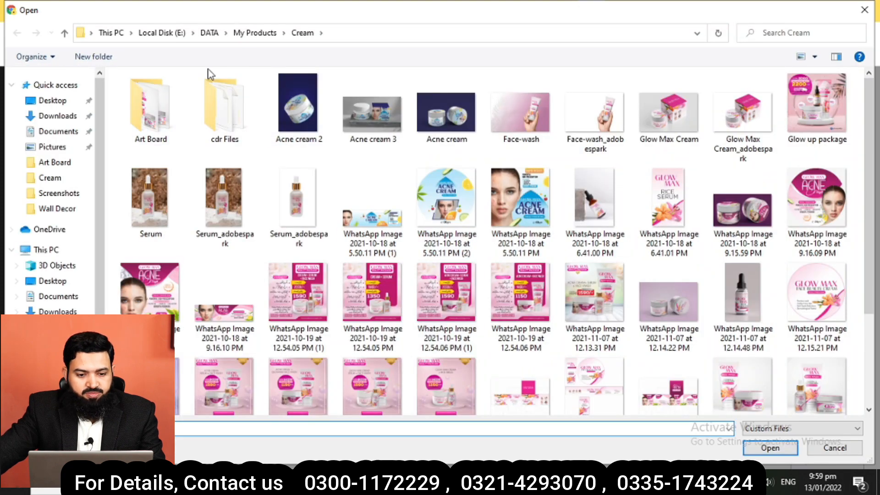
left_click(255, 33)
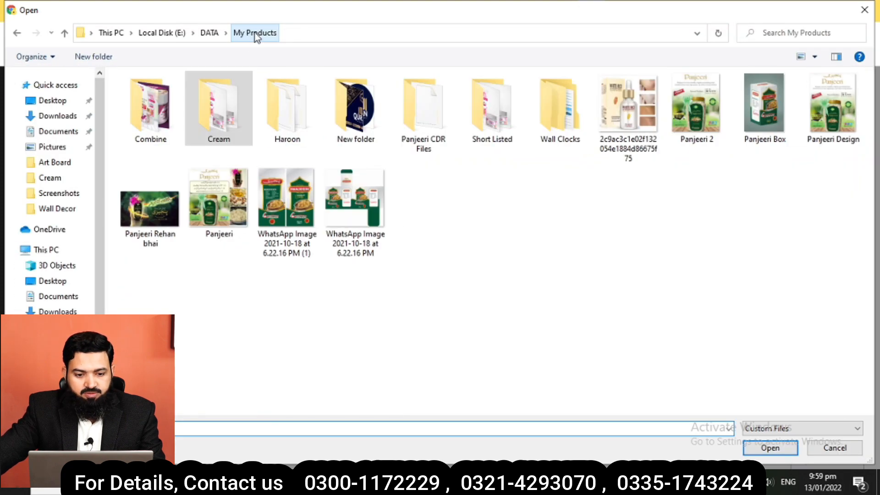
double_click(161, 123)
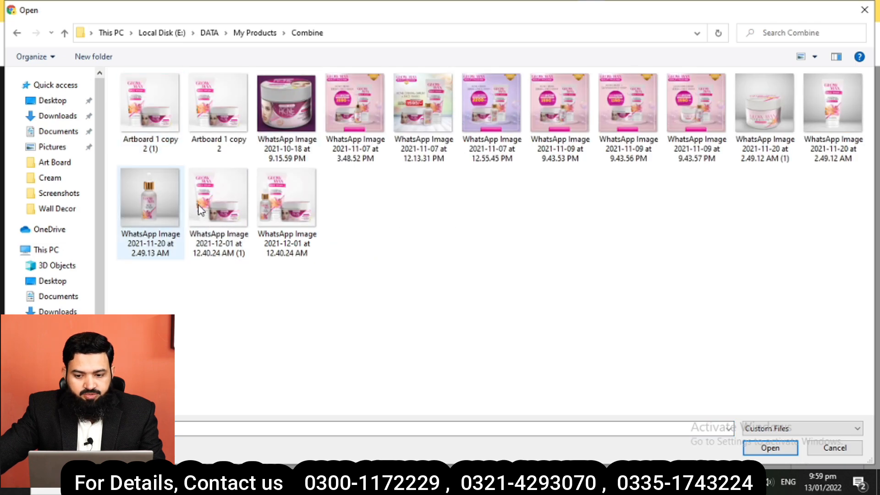
double_click(295, 133)
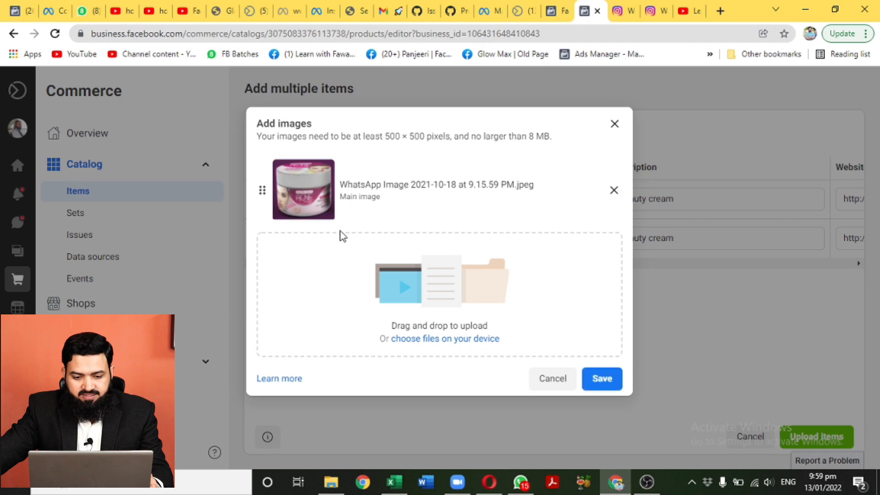
left_click(593, 377)
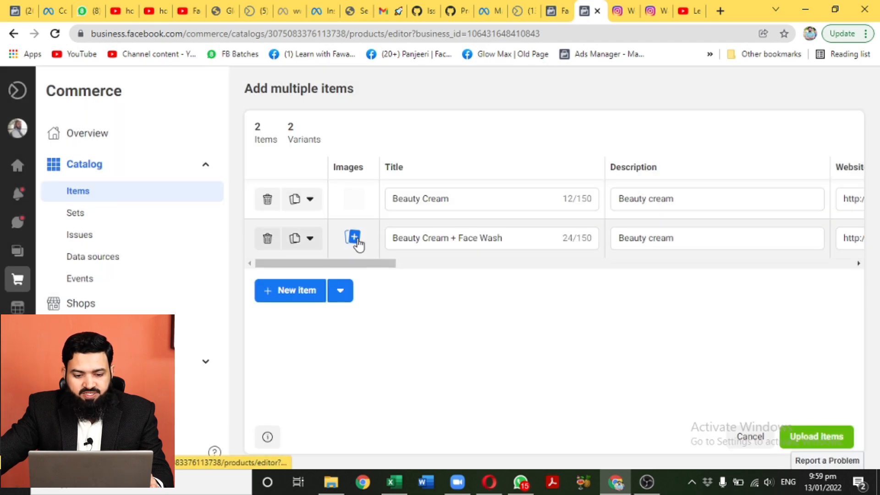
Add the cream-and-face-wash photo to the Beauty Cream + Face Wash item.
left_click(354, 238)
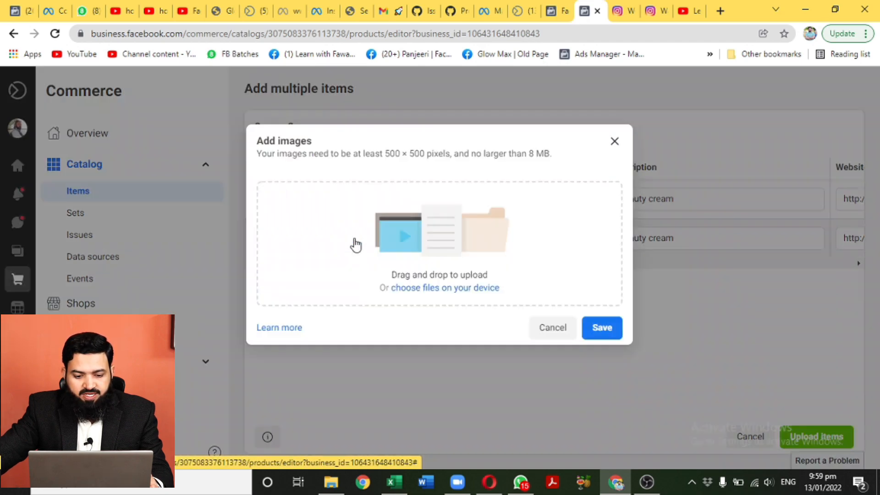
left_click(475, 294)
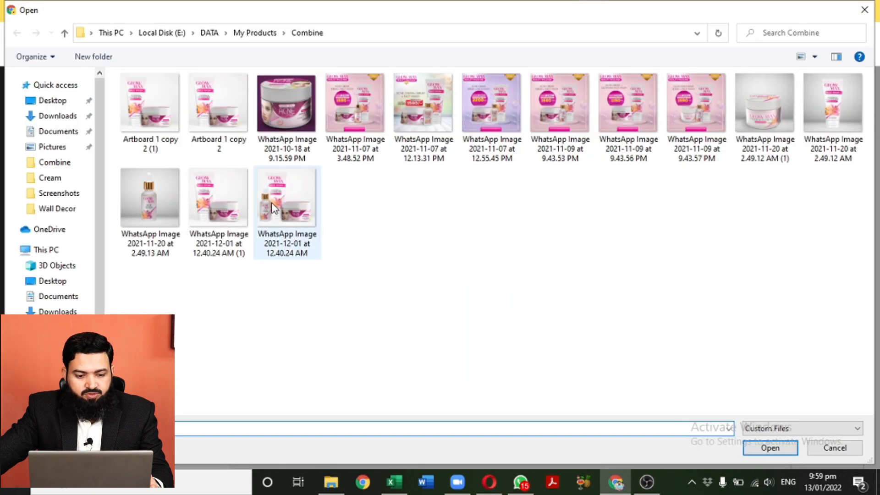
double_click(227, 220)
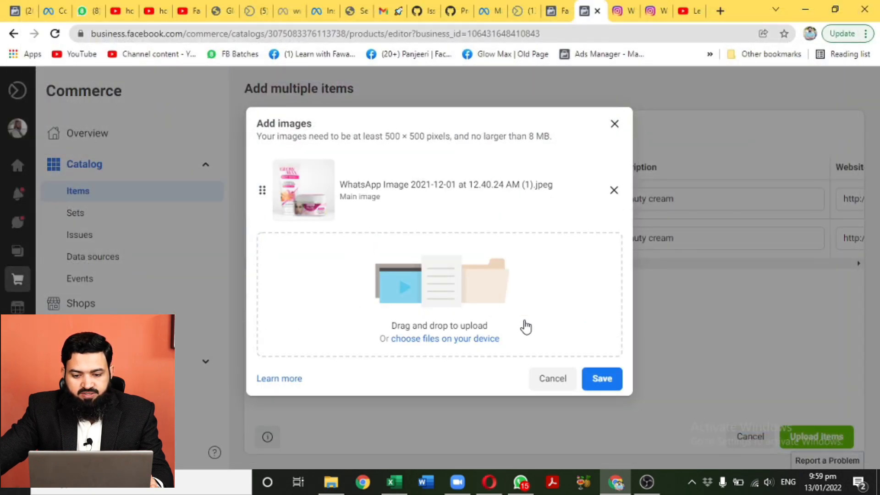
left_click(600, 379)
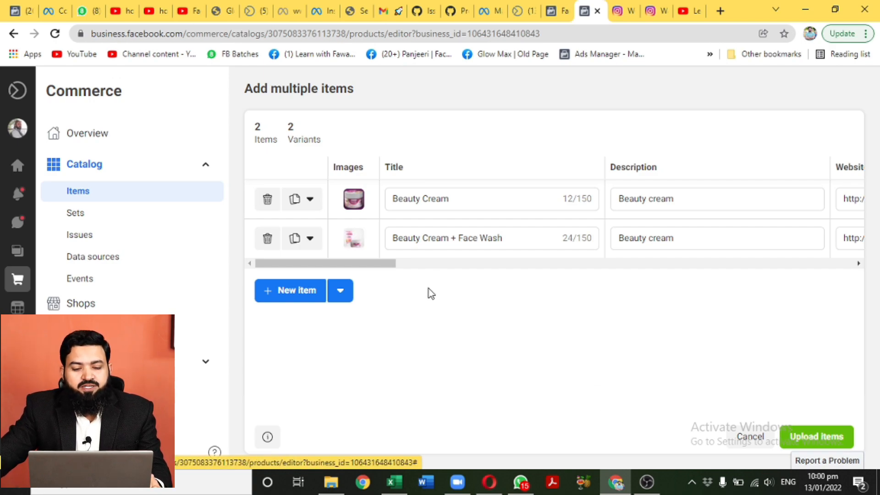
Upload both new items, bringing the catalog to 3 items, and open the Glow Max Page.
left_click(310, 239)
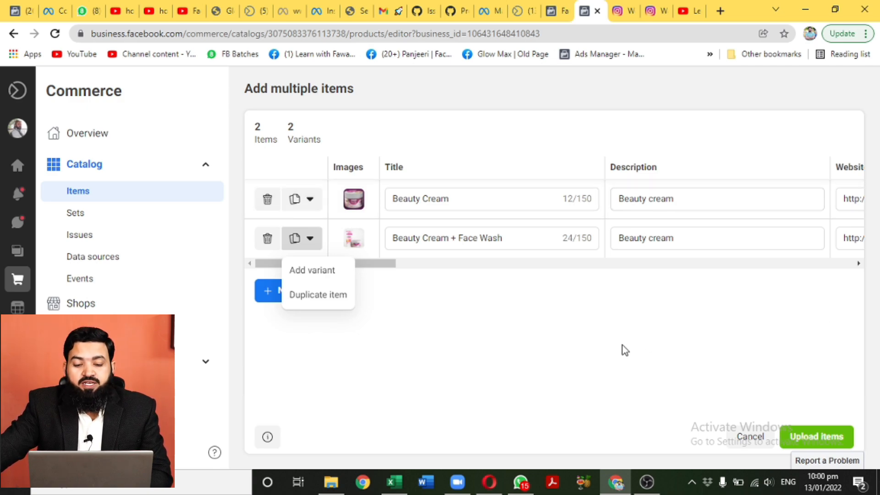
left_click(809, 439)
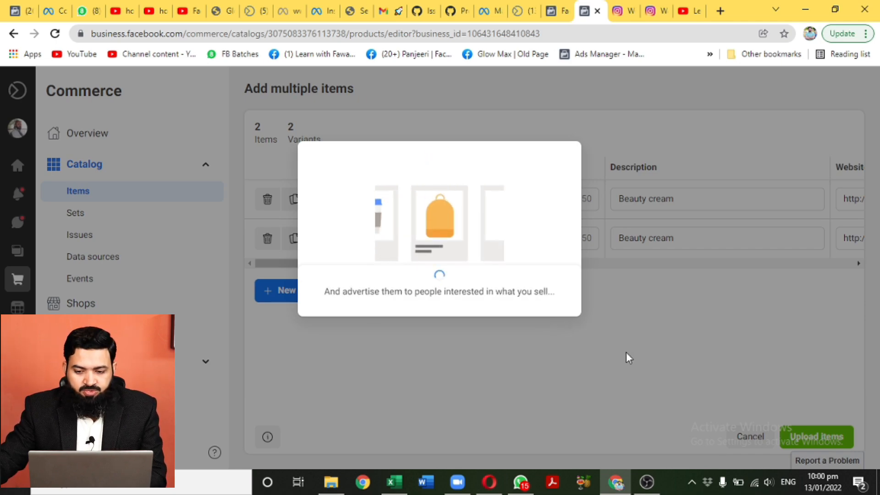
left_click(546, 316)
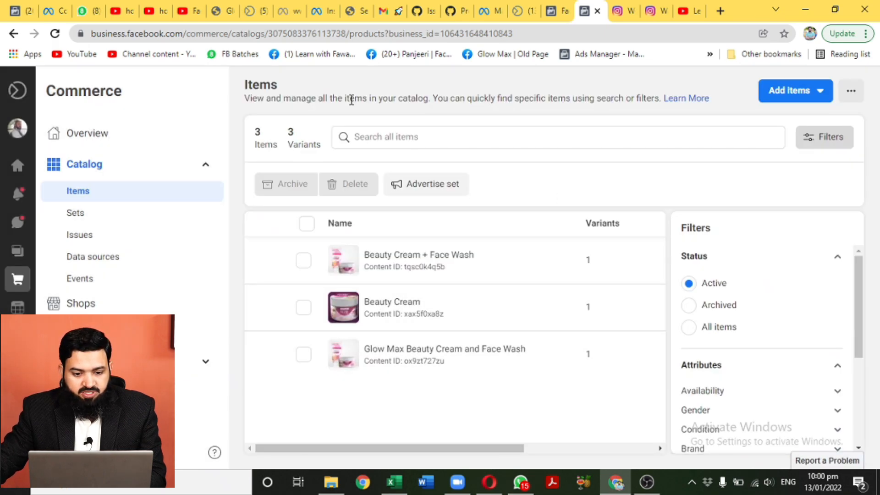
left_click(534, 57)
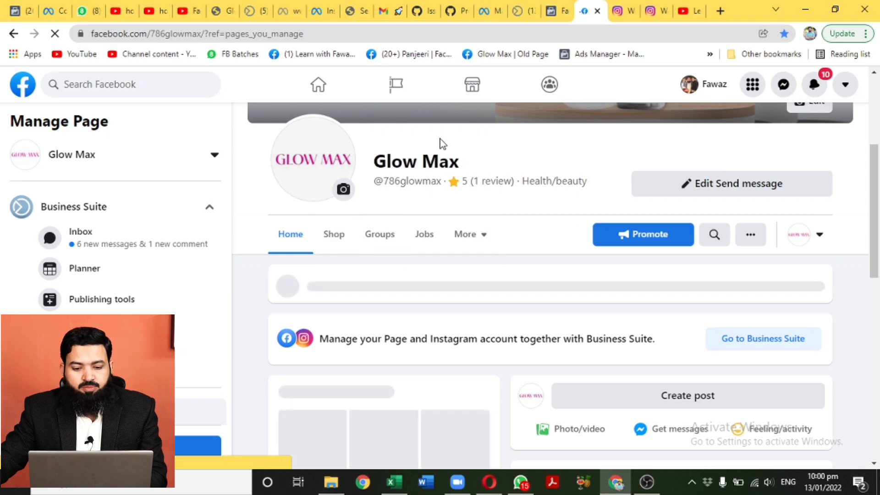
From the Glow Max shop's full product list, open Acne Cream + Serum + Face Wash (Rs1,590.00).
scroll(400, 189, "up", 4)
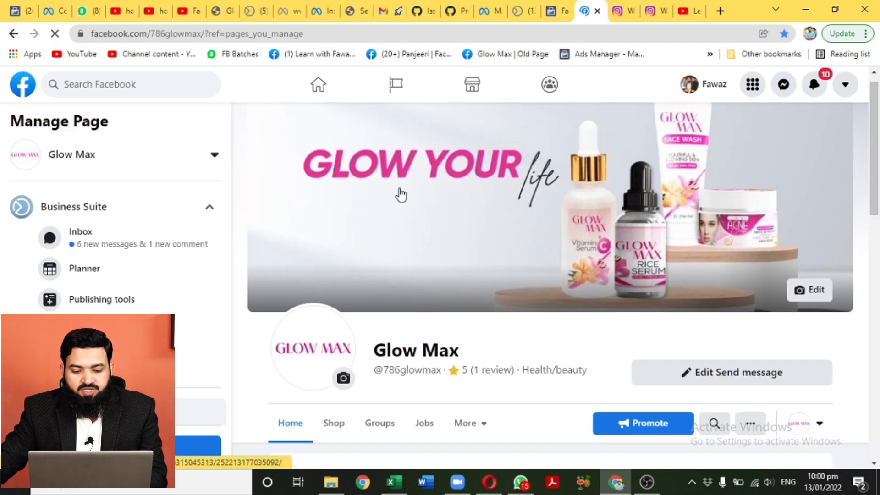
scroll(399, 194, "down", 4)
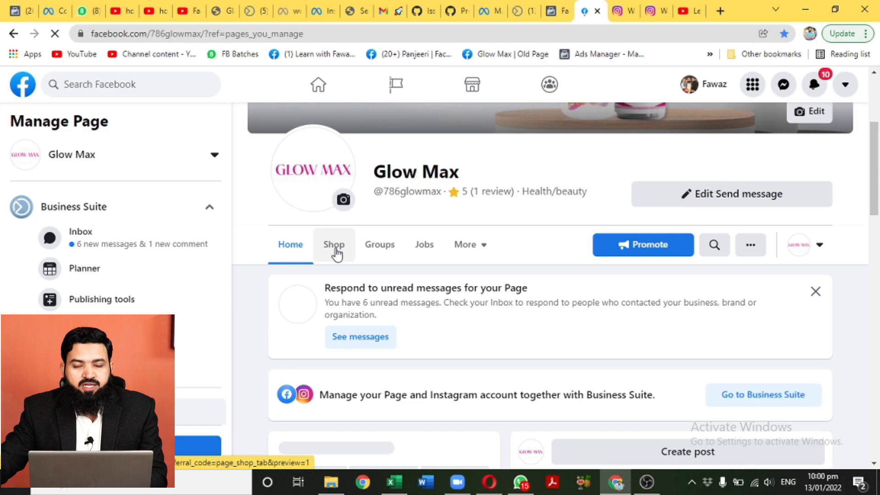
left_click(334, 245)
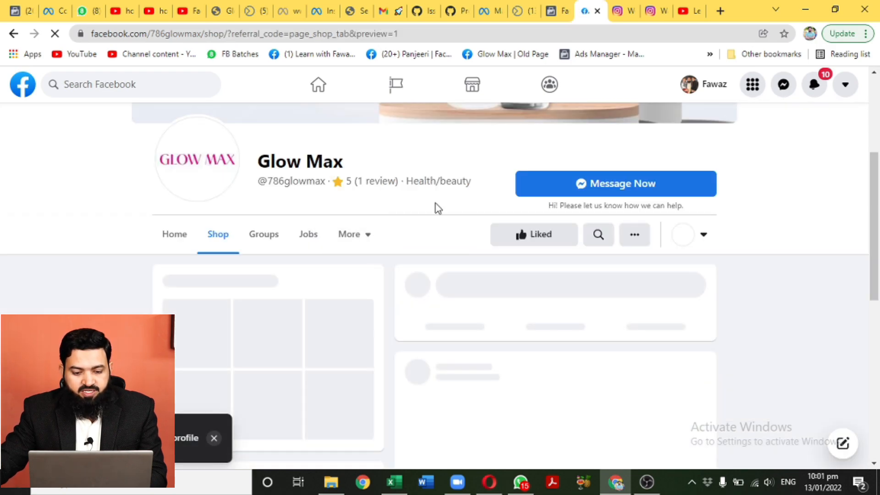
scroll(430, 226, "down", 3)
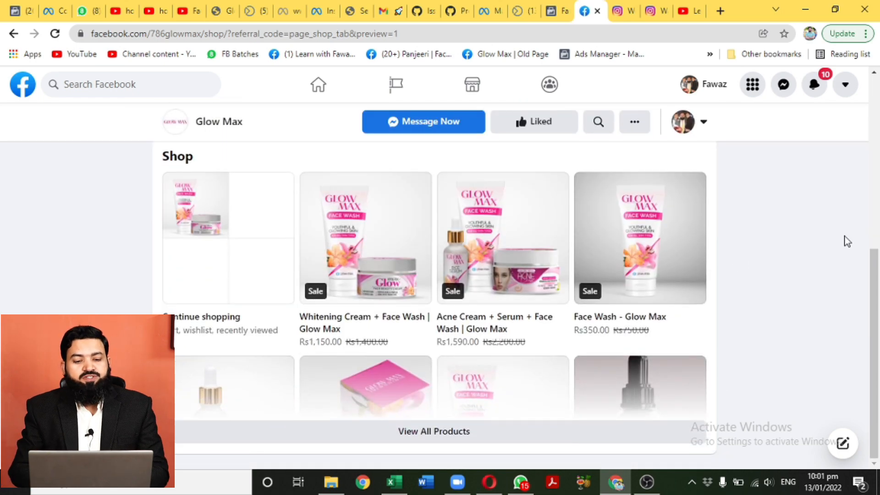
left_click(436, 439)
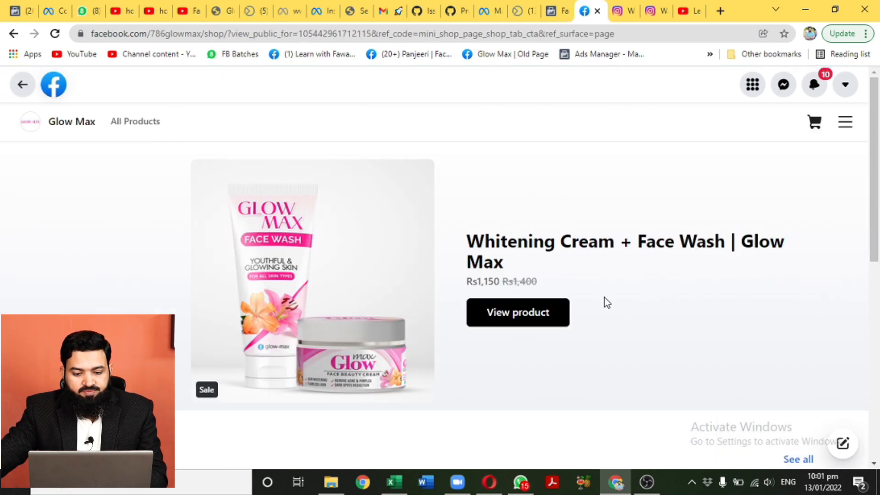
scroll(367, 276, "down", 6)
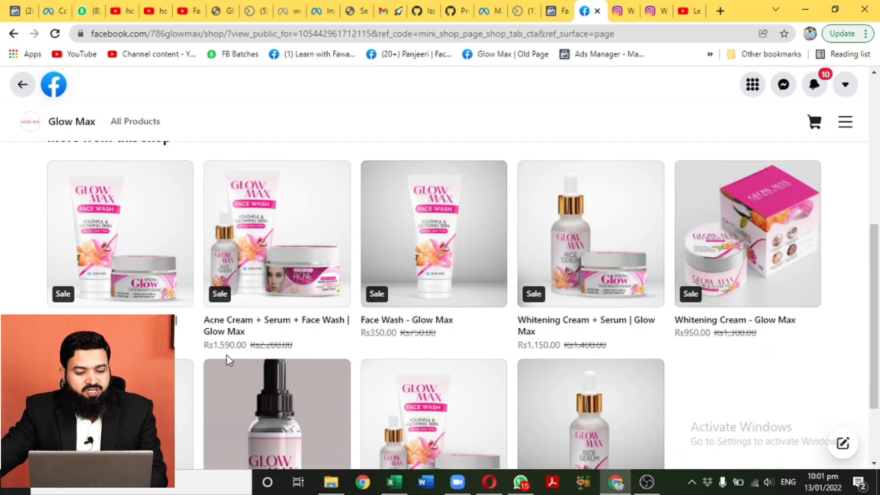
scroll(234, 354, "down", 3)
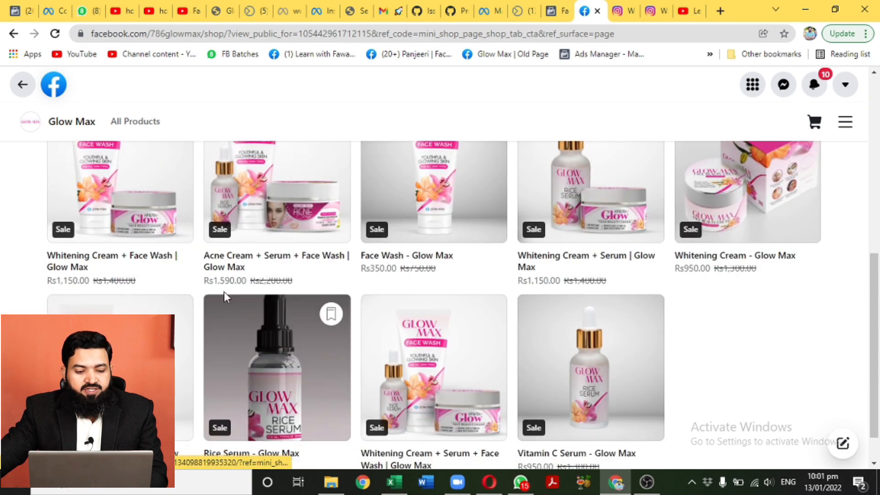
scroll(646, 290, "up", 2)
scroll(646, 290, "up", 1)
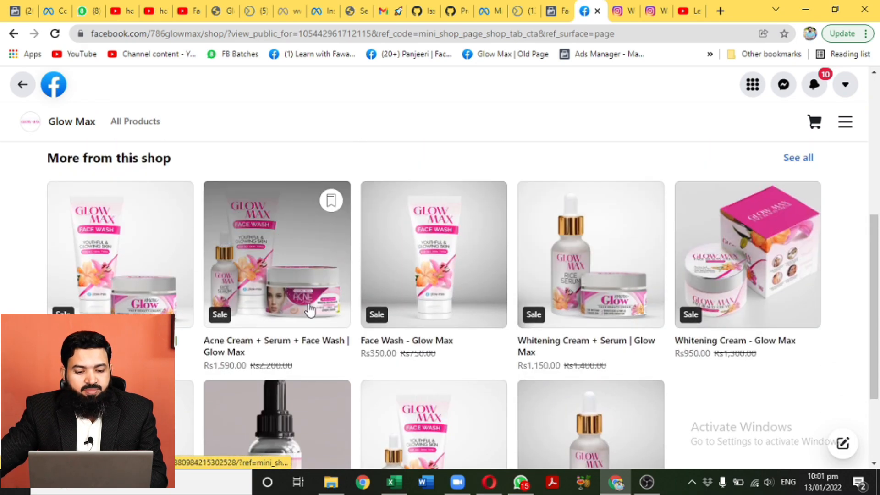
left_click(296, 288)
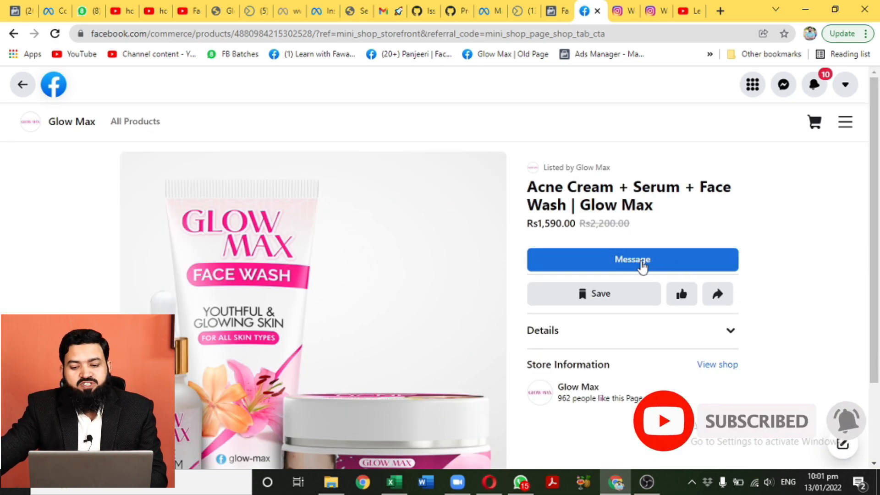
Draft an 'I'm interested in this item.' message, discard it, and go back to the shop listing.
left_click(635, 264)
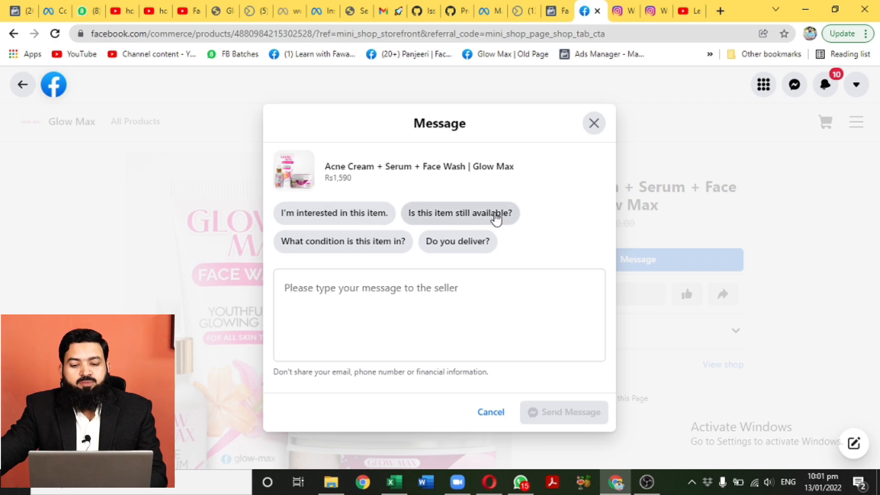
left_click(353, 219)
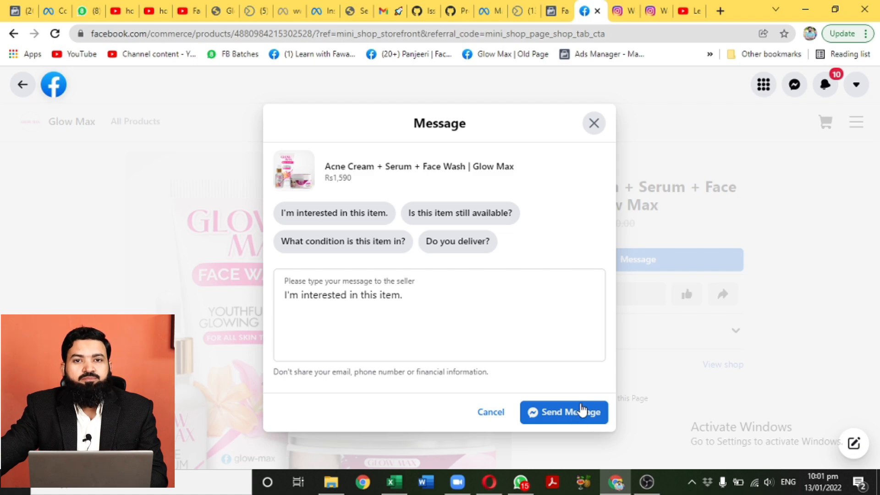
left_click(594, 124)
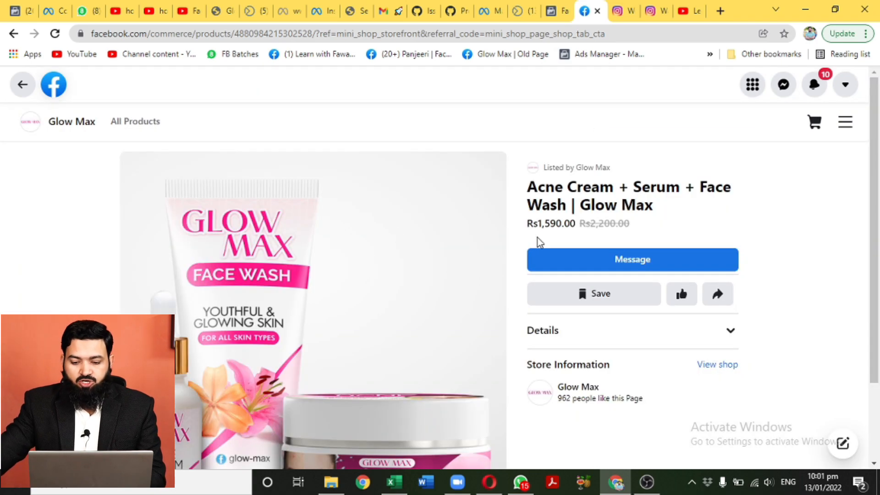
scroll(569, 227, "down", 2)
scroll(567, 228, "up", 2)
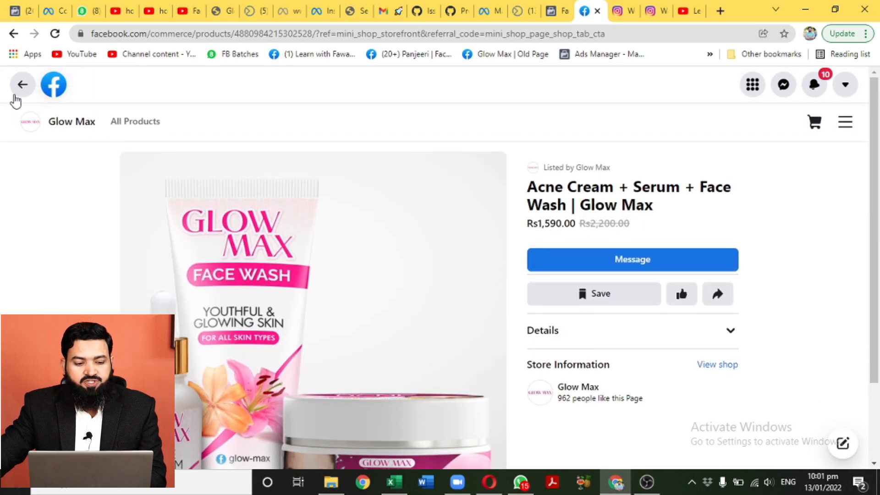
left_click(22, 85)
Advertise the All Products set of 9 items from the catalog's Items page.
scroll(372, 219, "down", 10)
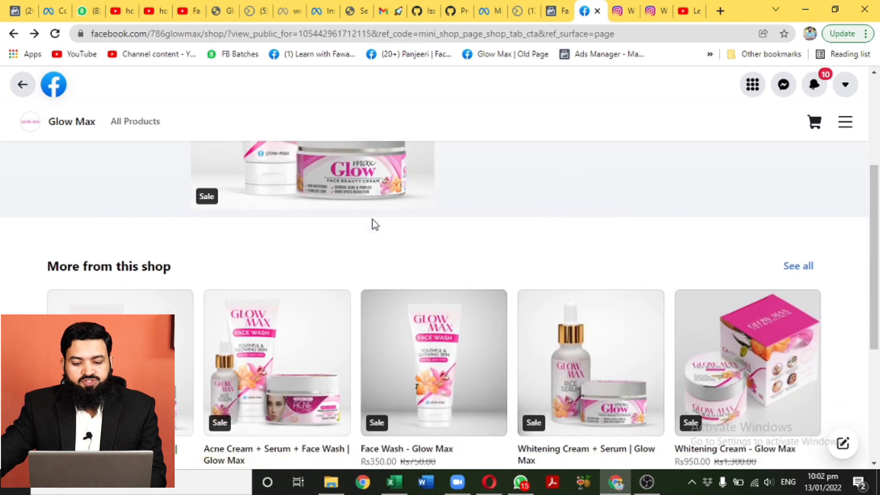
scroll(596, 277, "up", 3)
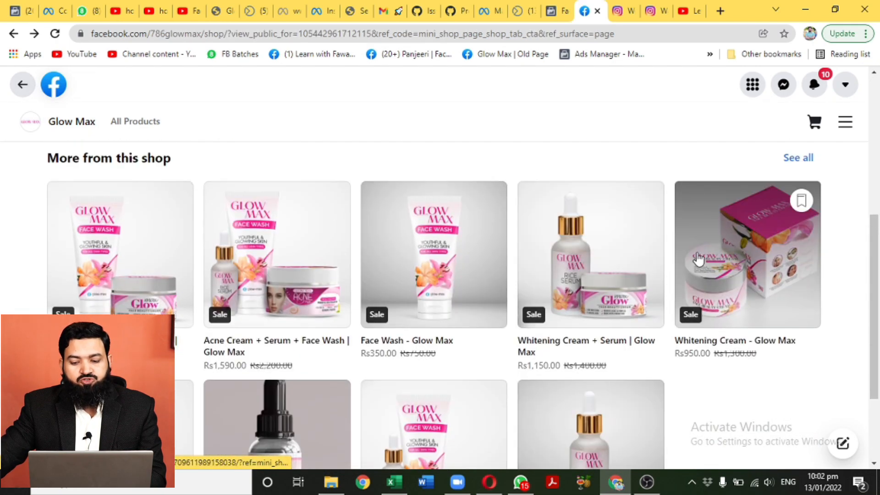
scroll(697, 251, "down", 1)
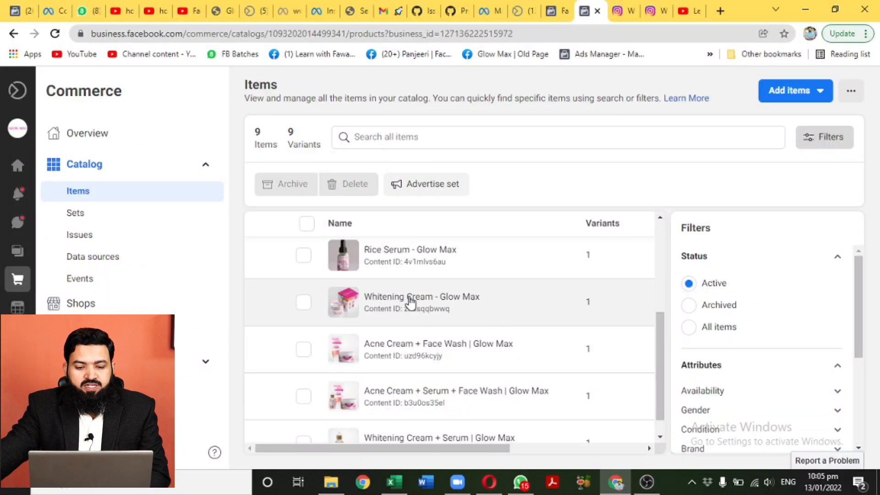
left_click(431, 188)
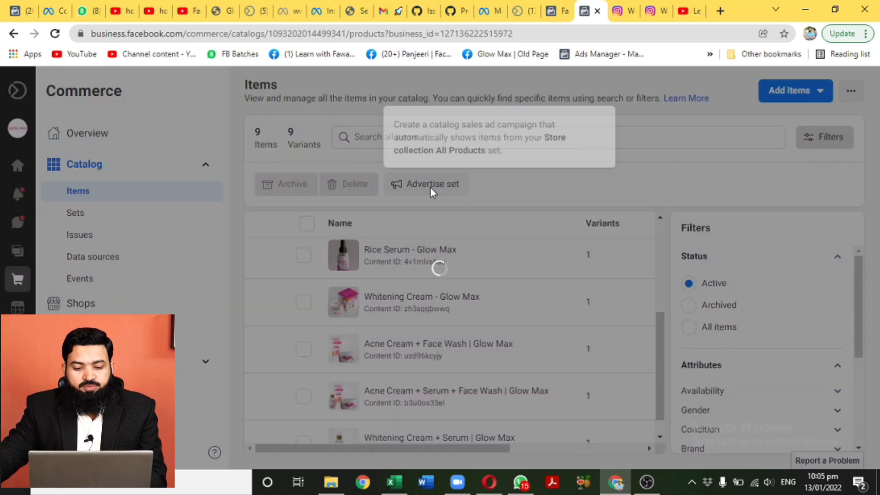